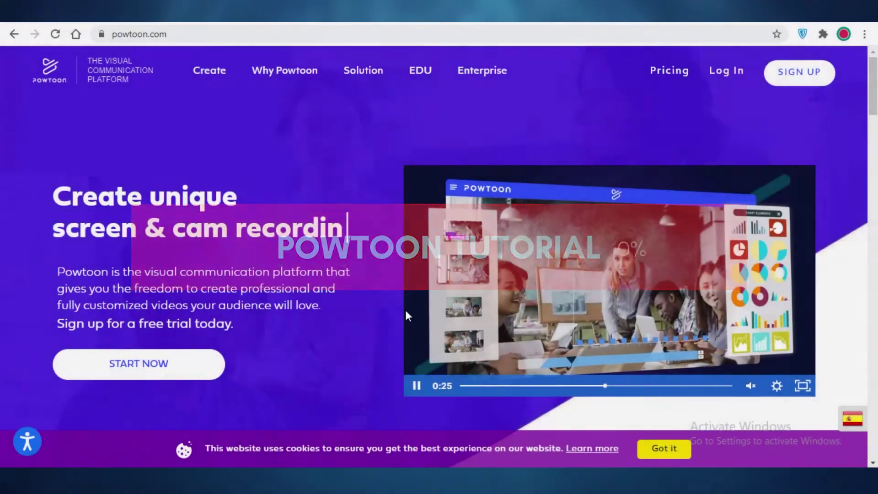
# Step: Scroll down through the powtoon.com home page and back up
pyautogui.scroll(-3, 405, 311)
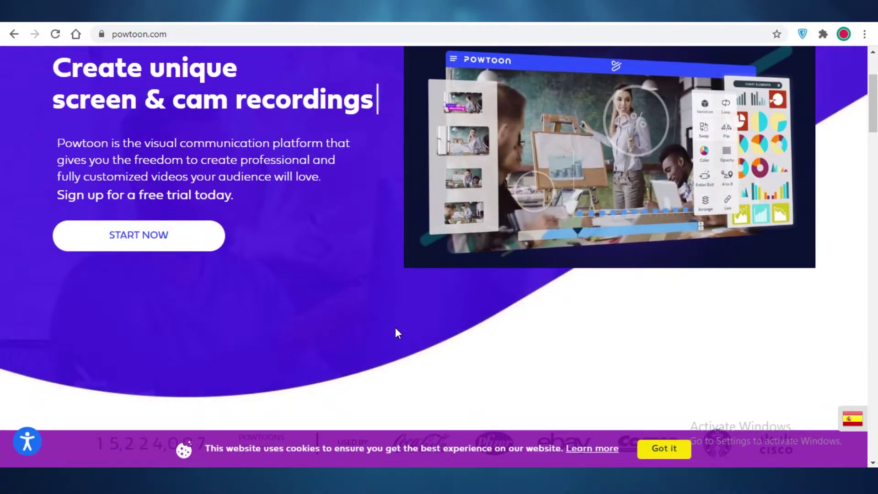
pyautogui.scroll(-3, 349, 372)
pyautogui.scroll(-10, 530, 339)
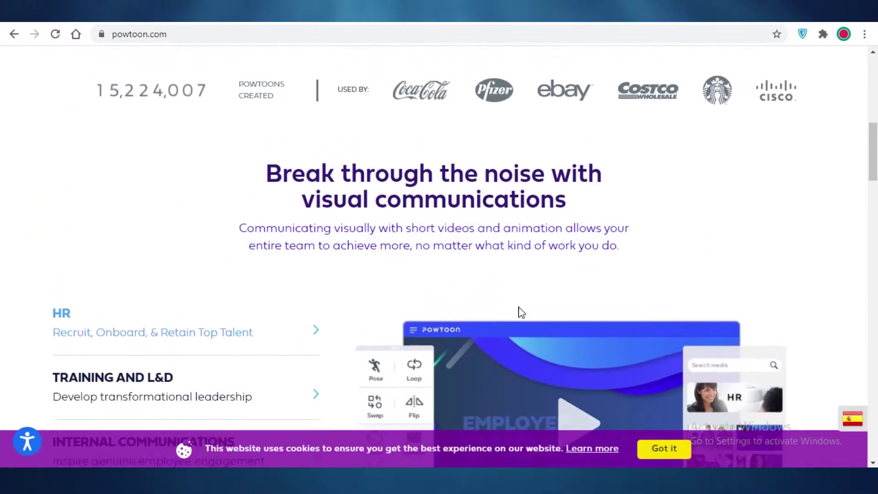
pyautogui.scroll(15, 477, 267)
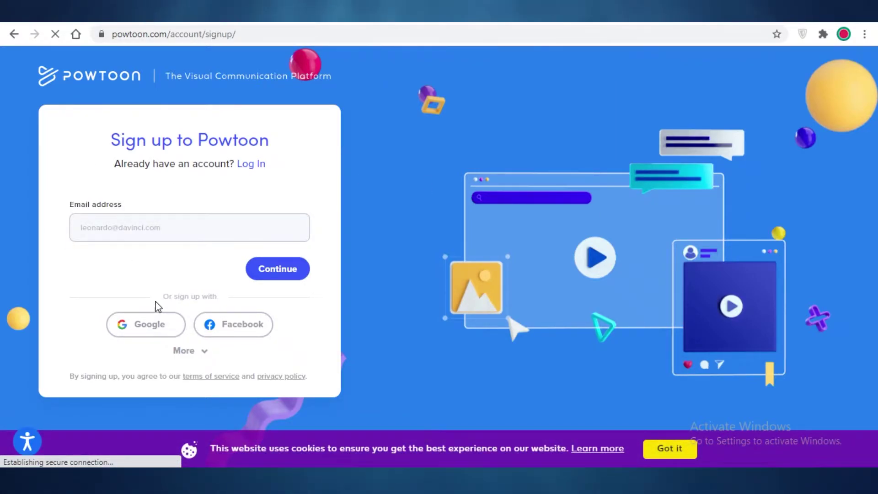
# Step: Sign up to Powtoon with Google, choosing the account in the Google popup
pyautogui.click(131, 329)
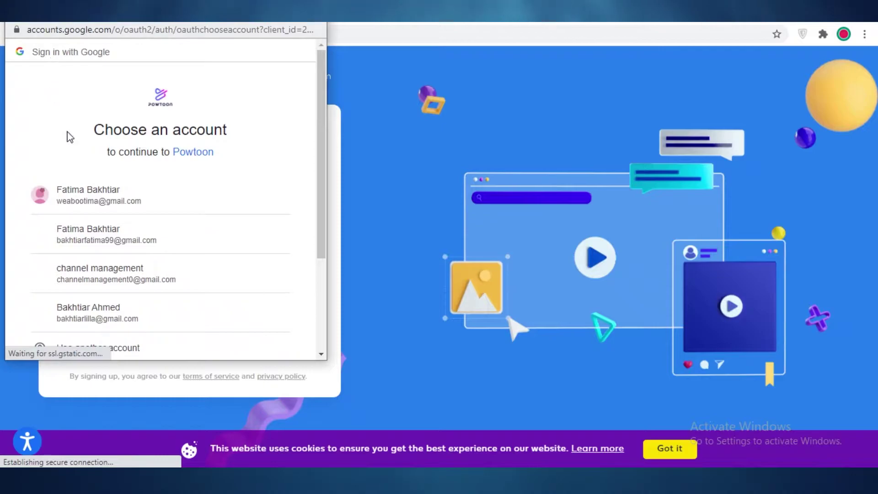
pyautogui.click(212, 201)
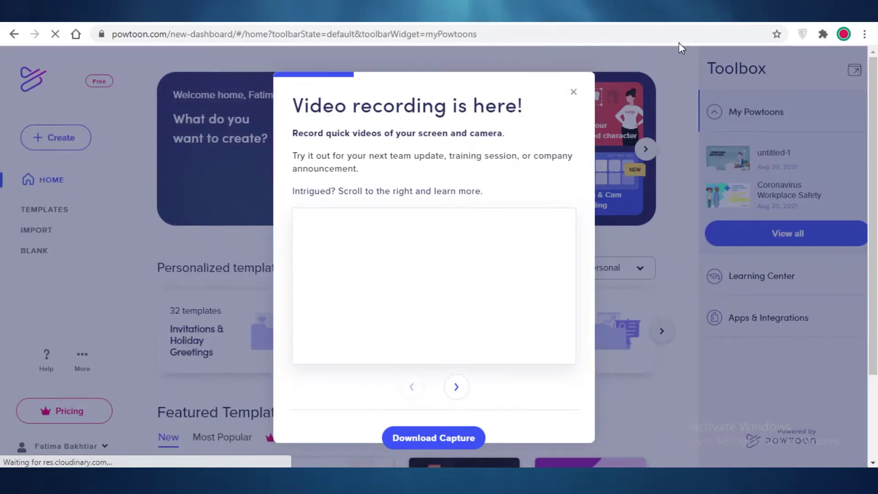
# Step: Close the 'Video recording is here!' announcement and collapse the My Powtoons list
pyautogui.click(573, 91)
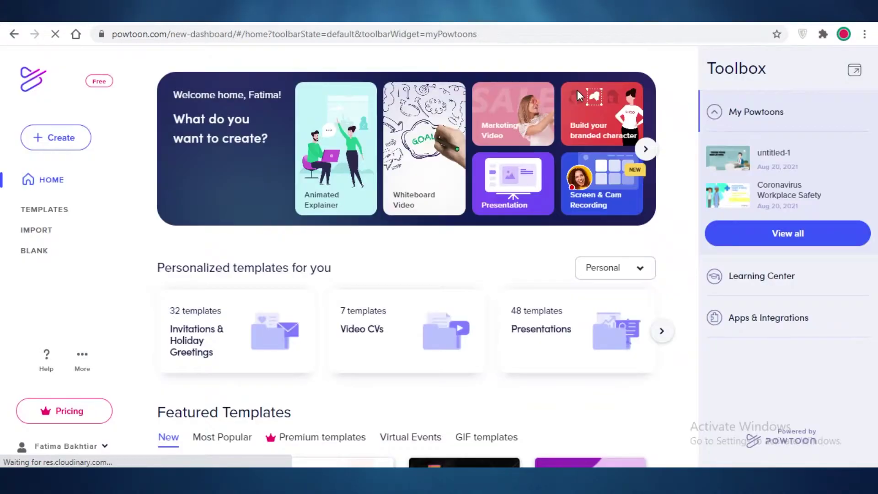
pyautogui.scroll(-1, 221, 164)
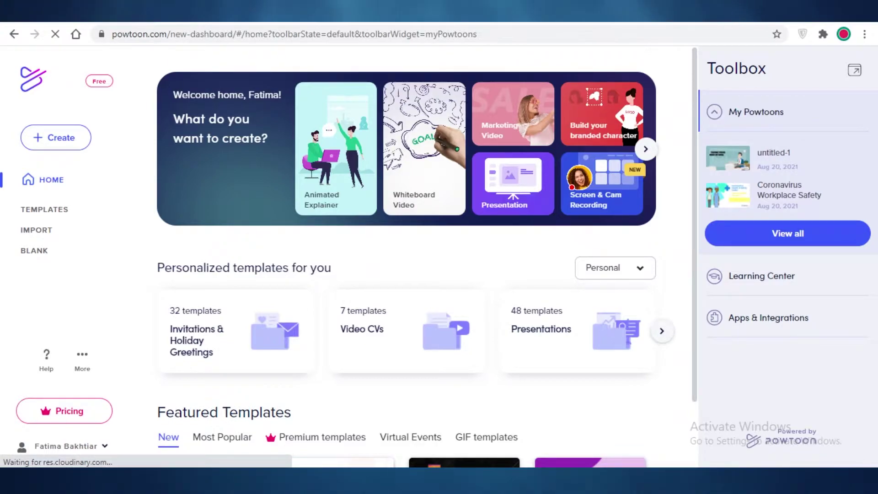
pyautogui.scroll(-2, 234, 183)
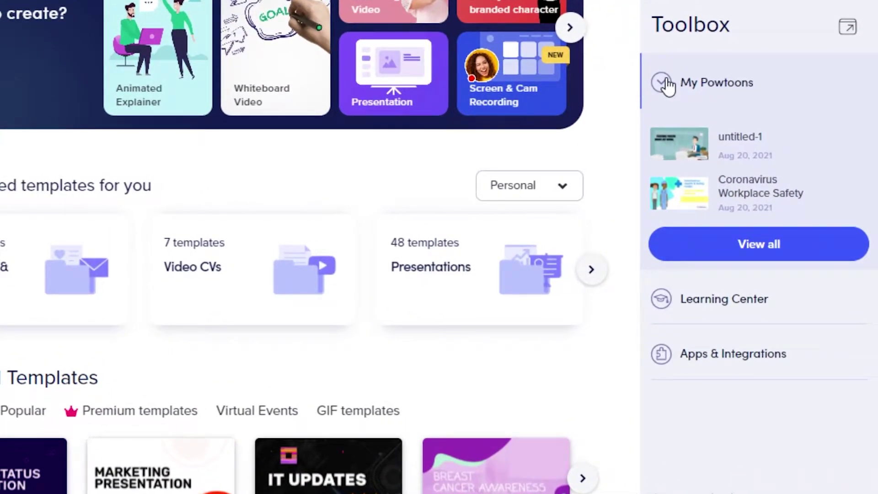
pyautogui.click(662, 82)
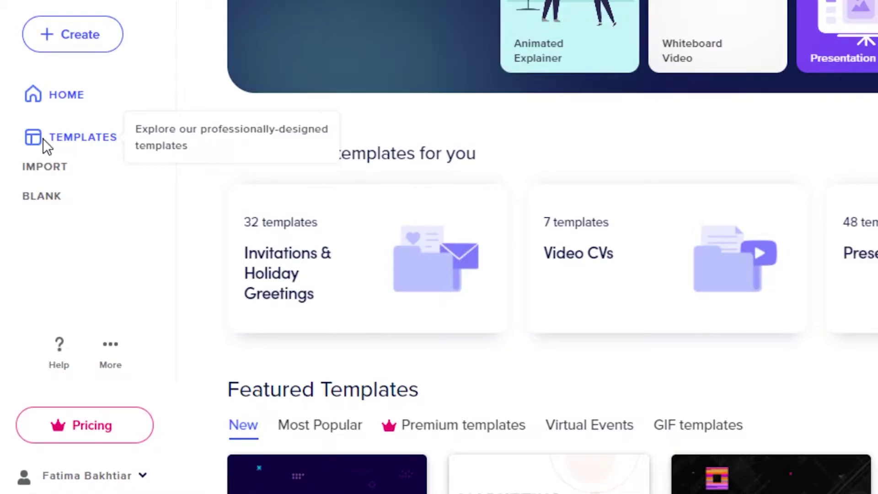
# Step: Open the Templates gallery and scroll down through the template grid
pyautogui.click(43, 139)
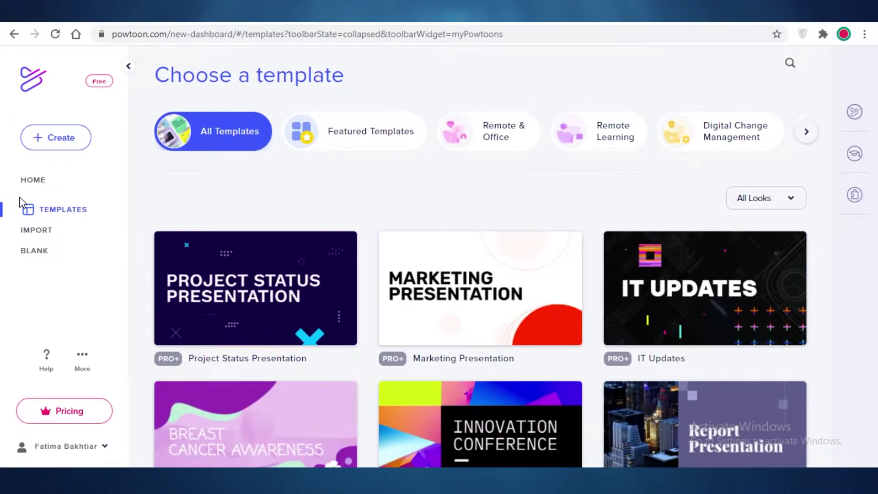
pyautogui.scroll(-5, 718, 186)
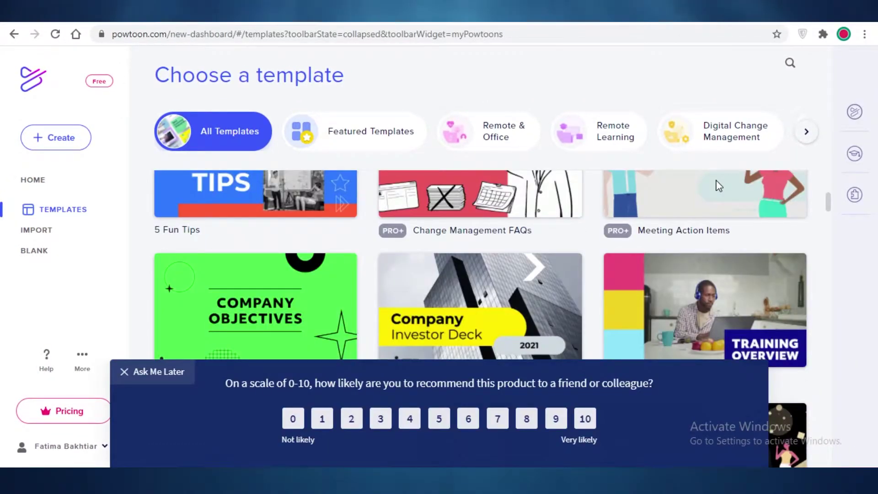
pyautogui.scroll(-3, 404, 289)
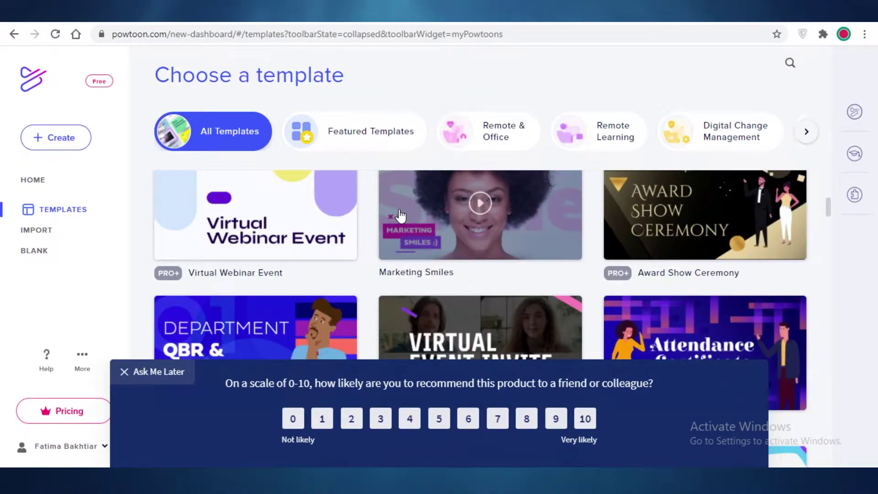
pyautogui.scroll(-5, 393, 216)
# Step: Dismiss the recommendation survey with Ask Me Later, then browse and return to the top
pyautogui.click(171, 372)
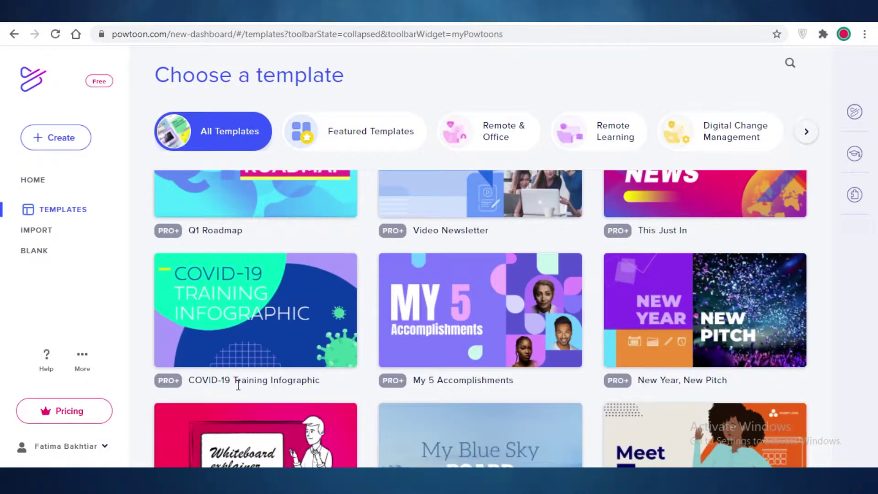
pyautogui.scroll(-8, 238, 385)
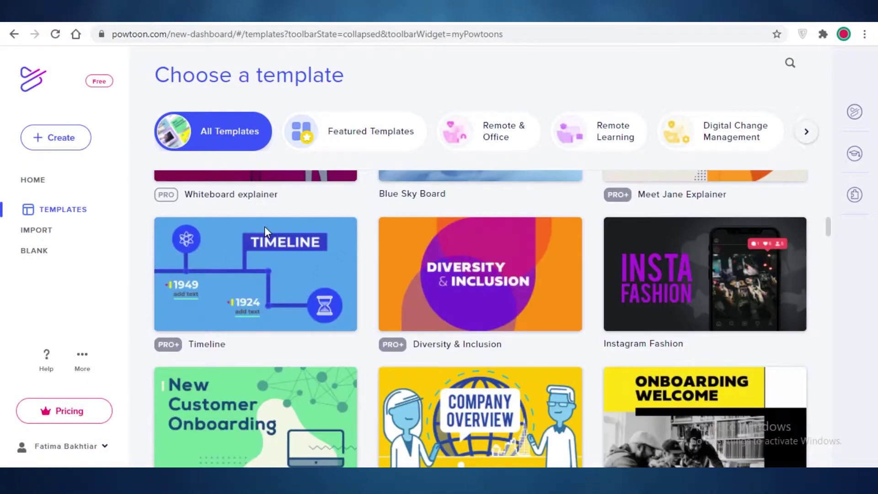
pyautogui.scroll(-5, 260, 249)
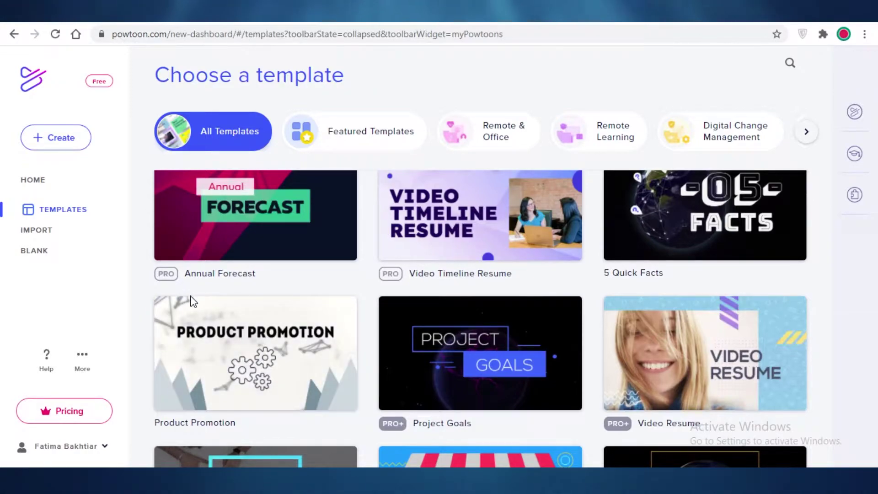
pyautogui.scroll(-5, 638, 268)
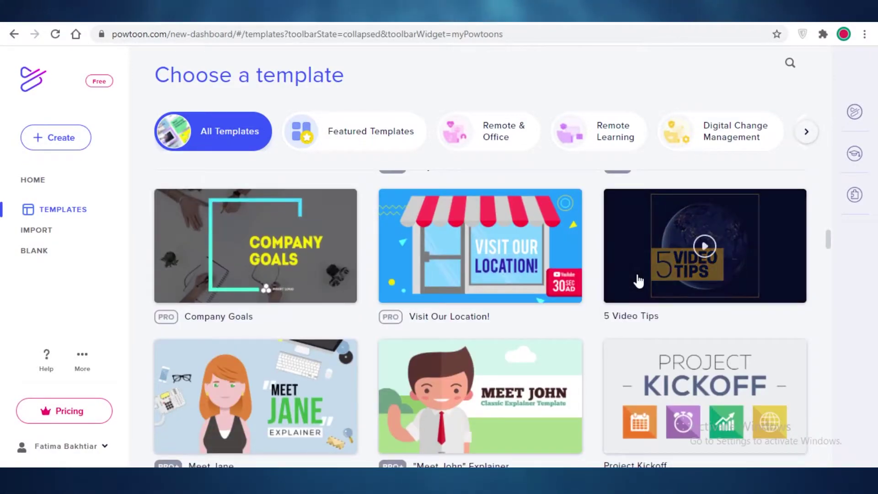
pyautogui.scroll(2, 182, 227)
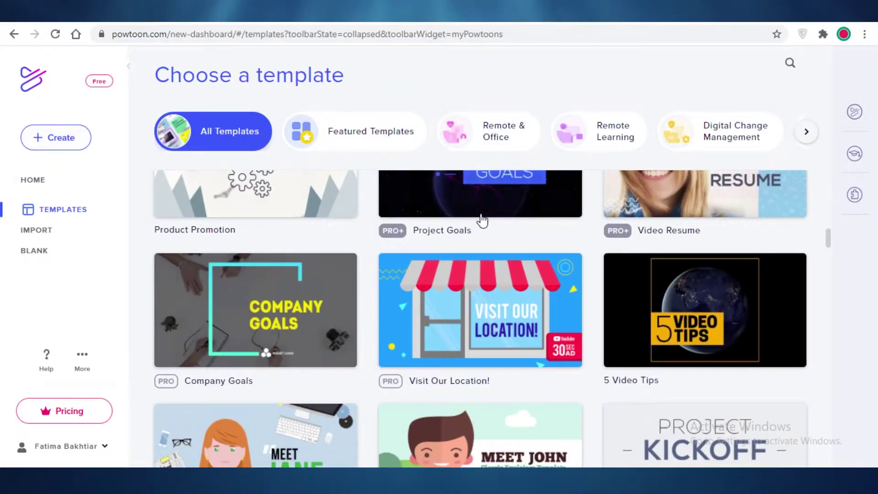
pyautogui.scroll(15, 349, 265)
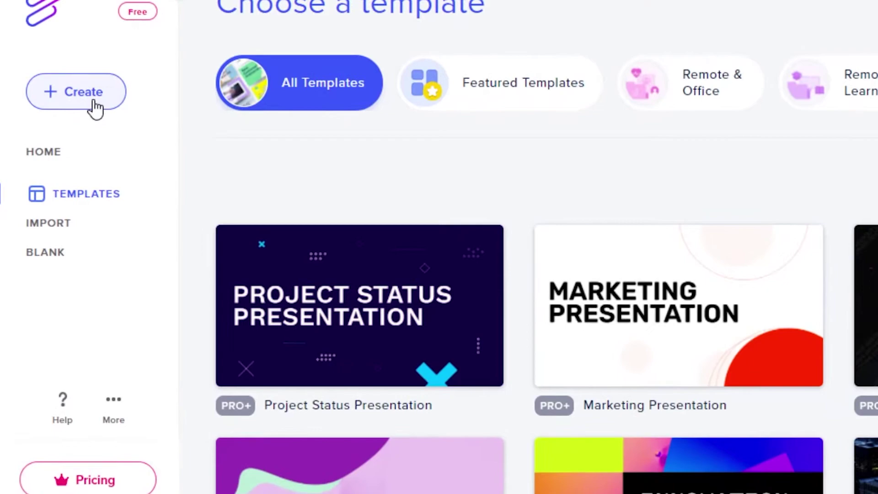
# Step: Choose Animated Explainer from the + Create menu
pyautogui.click(95, 108)
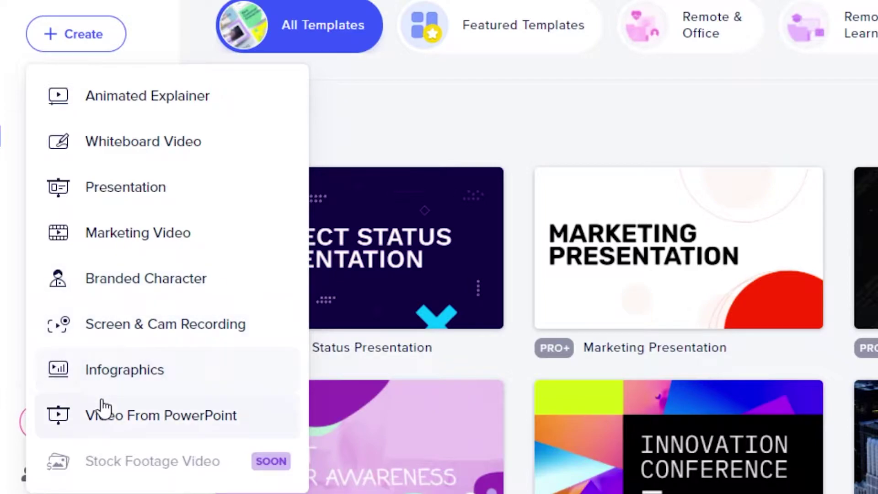
pyautogui.click(173, 122)
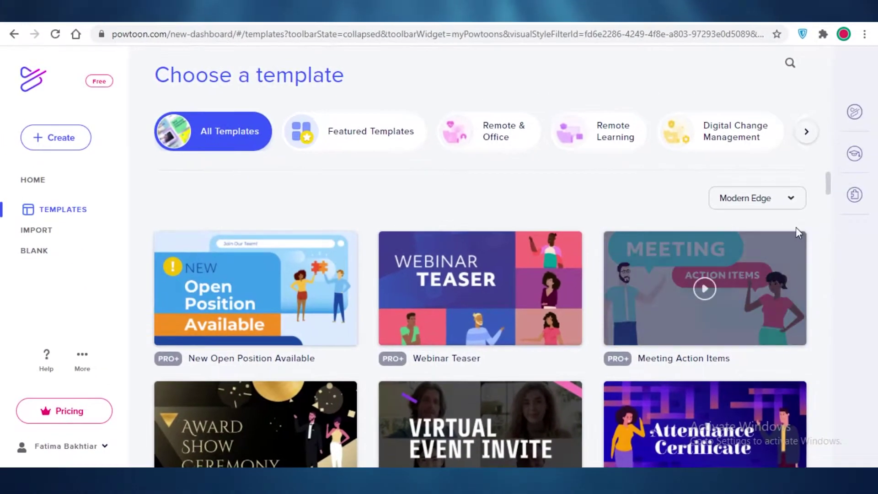
pyautogui.scroll(-4, 799, 252)
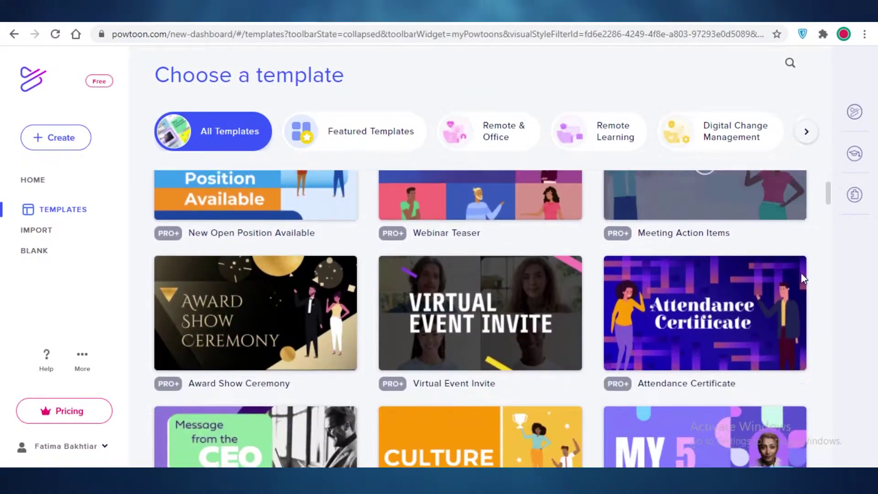
pyautogui.scroll(-6, 476, 275)
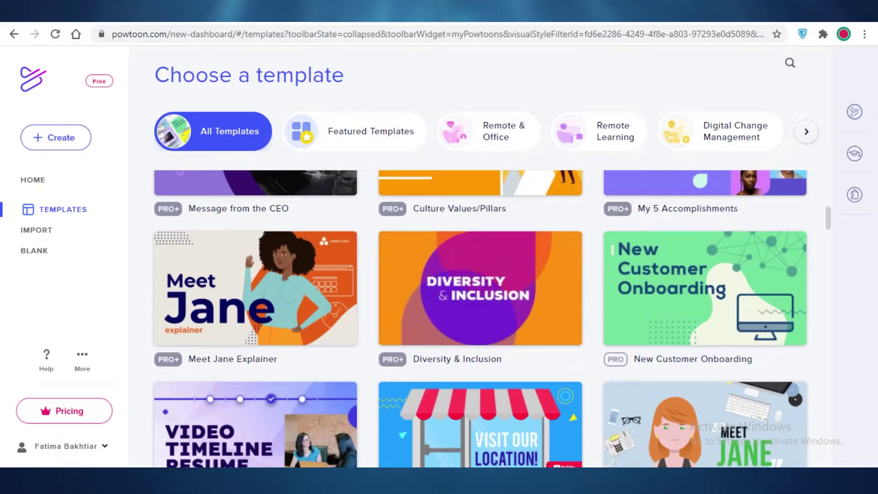
pyautogui.scroll(-5, 436, 274)
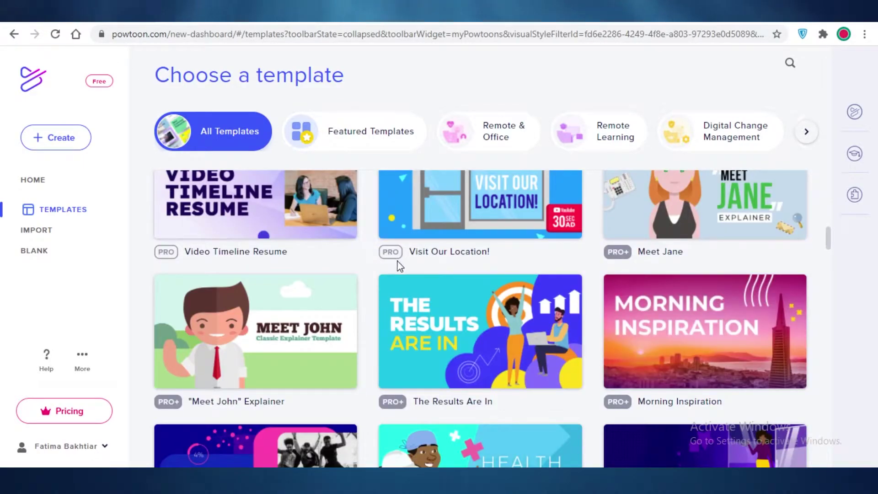
pyautogui.scroll(-1, 407, 275)
pyautogui.scroll(3, 407, 280)
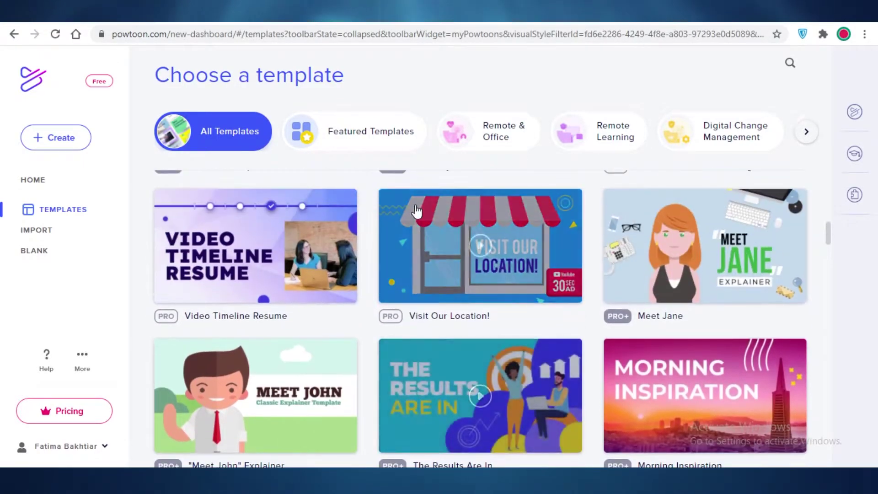
pyautogui.scroll(-8, 421, 256)
pyautogui.scroll(-6, 431, 226)
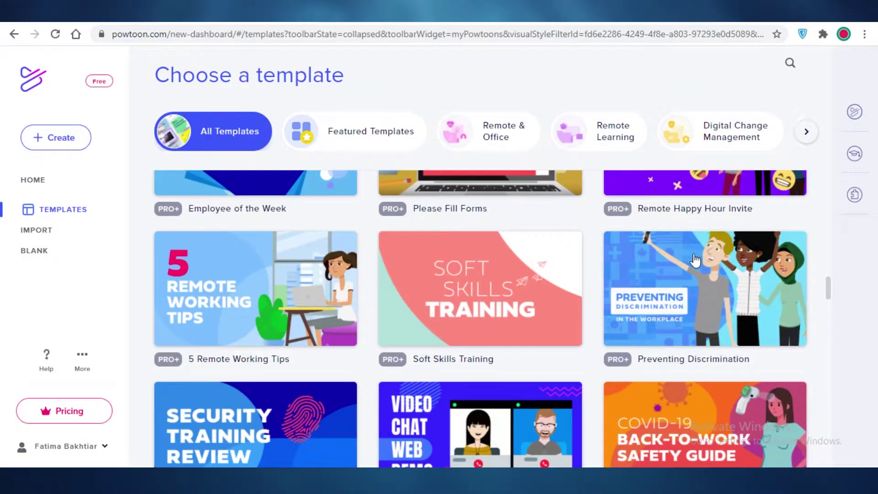
pyautogui.scroll(-6, 696, 259)
pyautogui.click(807, 131)
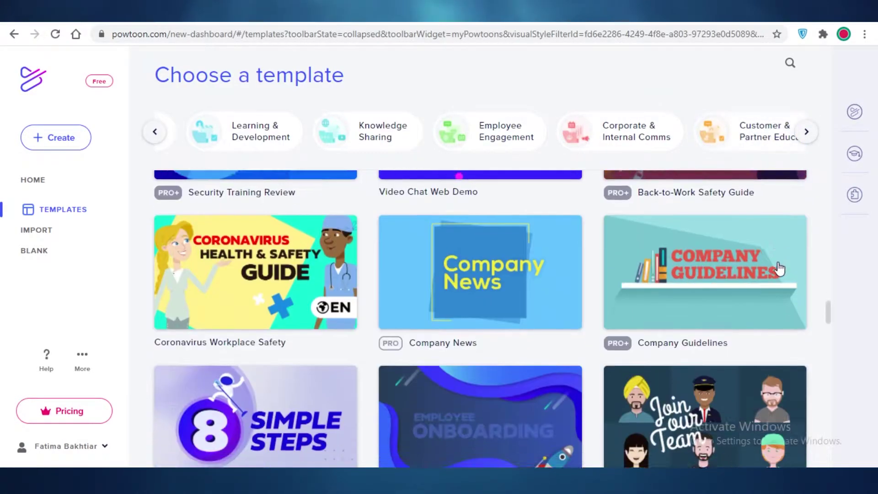
pyautogui.scroll(-10, 780, 269)
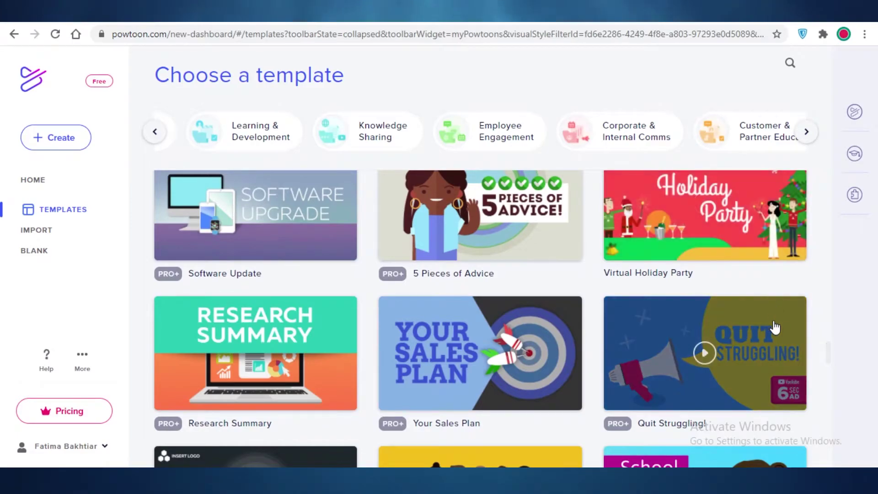
pyautogui.scroll(-2, 476, 277)
pyautogui.scroll(-2, 471, 282)
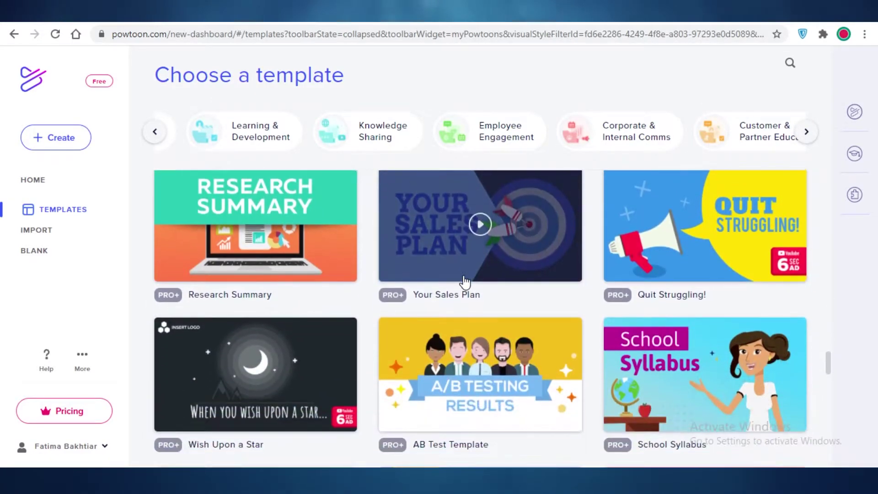
pyautogui.scroll(-7, 702, 234)
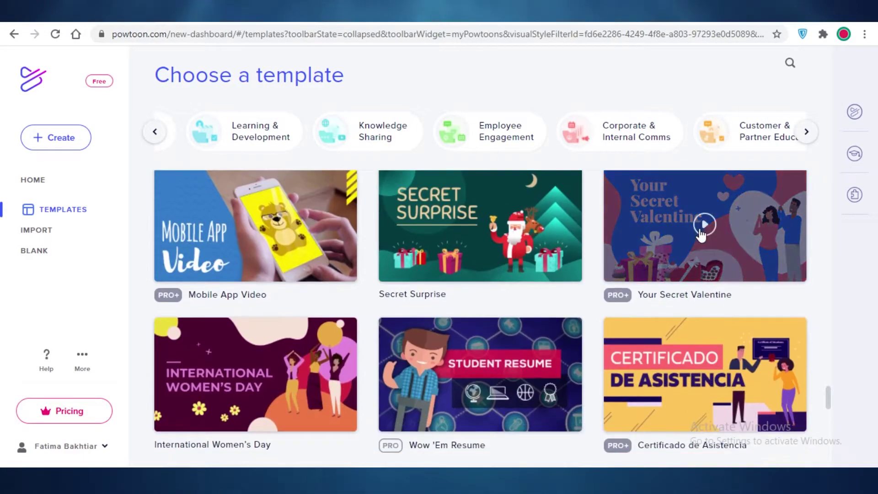
pyautogui.click(845, 125)
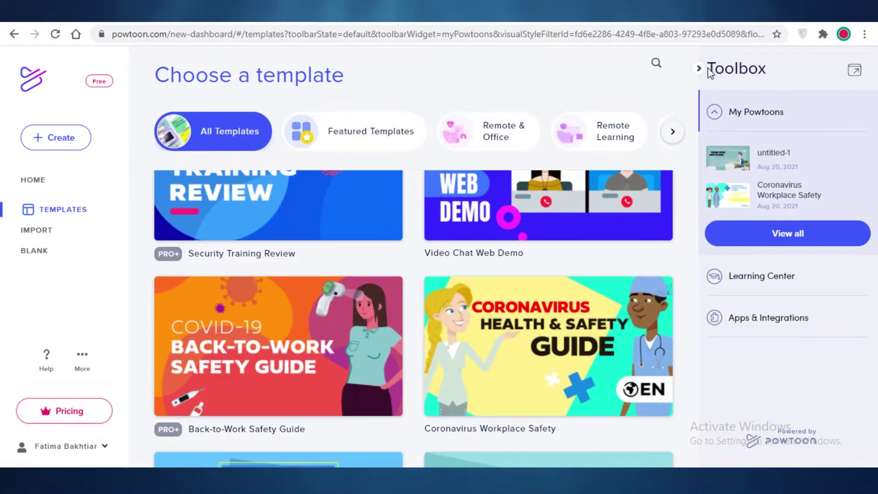
pyautogui.click(700, 68)
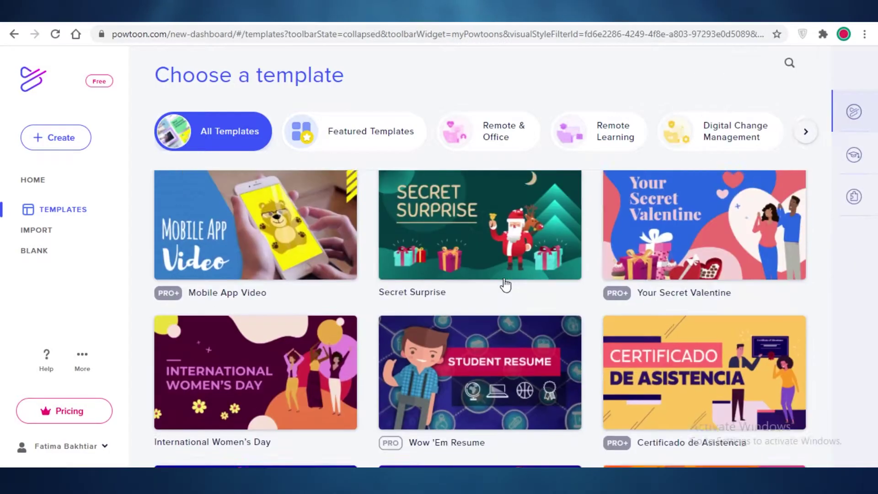
pyautogui.scroll(-6, 480, 274)
pyautogui.scroll(-7, 462, 238)
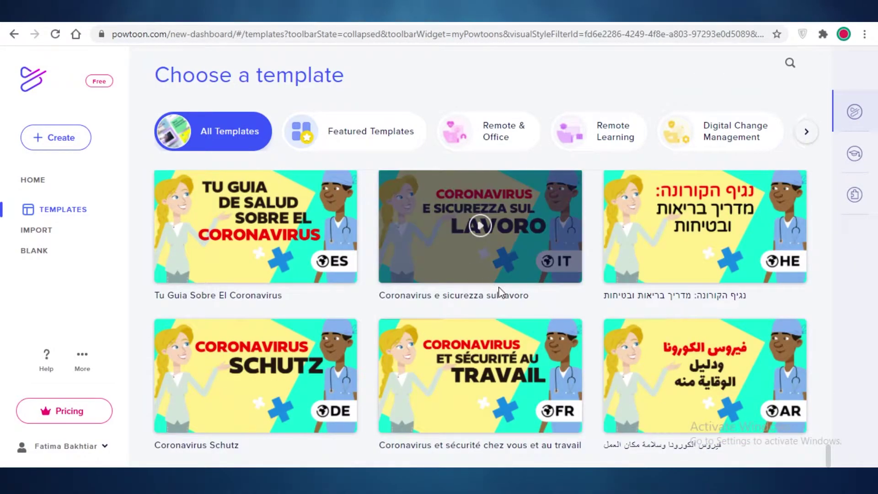
pyautogui.scroll(3, 357, 307)
pyautogui.scroll(3, 301, 298)
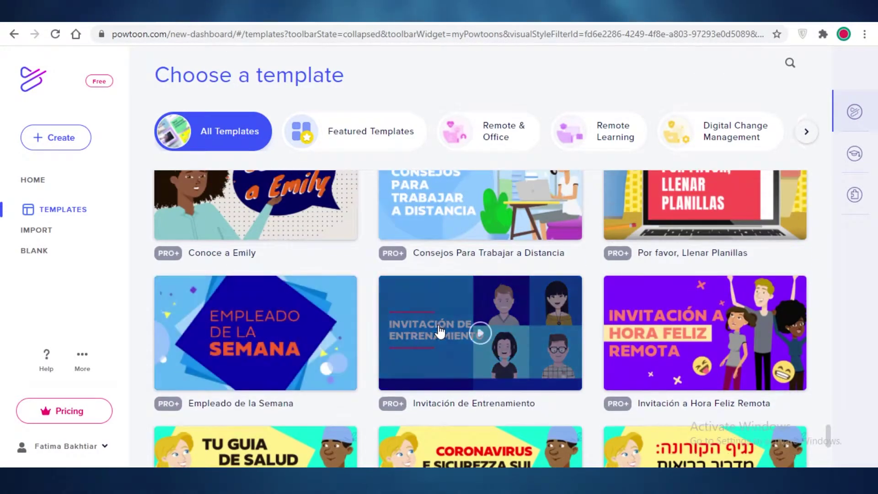
pyautogui.scroll(-6, 709, 274)
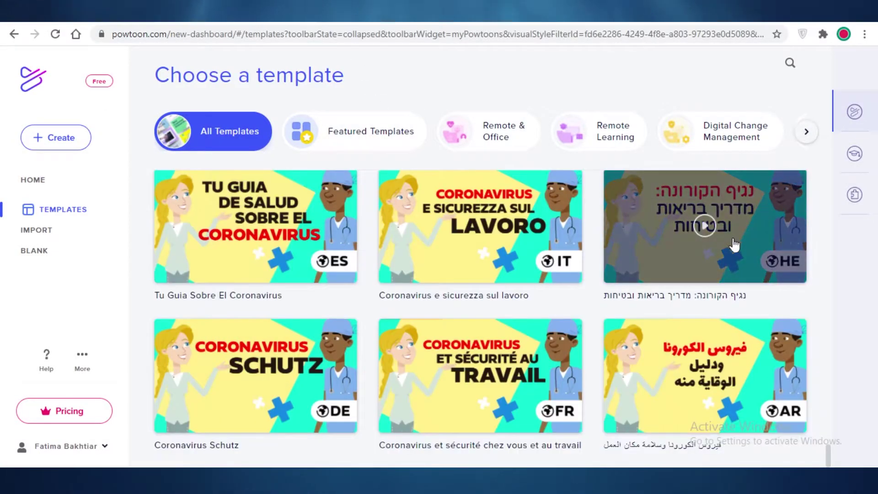
pyautogui.scroll(9, 741, 361)
pyautogui.scroll(-12, 760, 377)
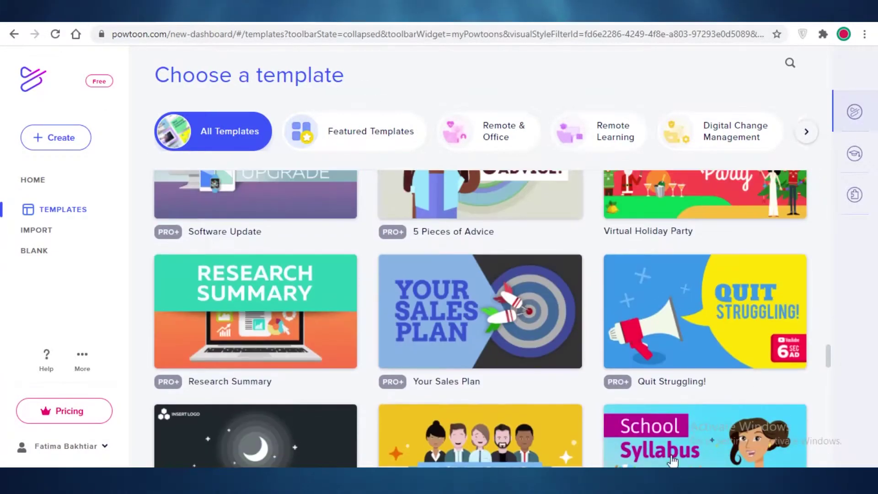
pyautogui.scroll(2, 641, 366)
pyautogui.click(92, 82)
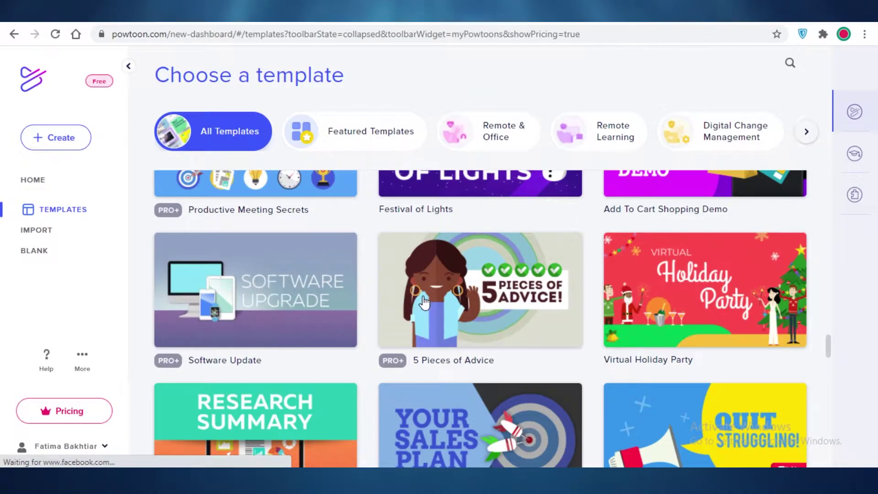
pyautogui.scroll(-5, 627, 375)
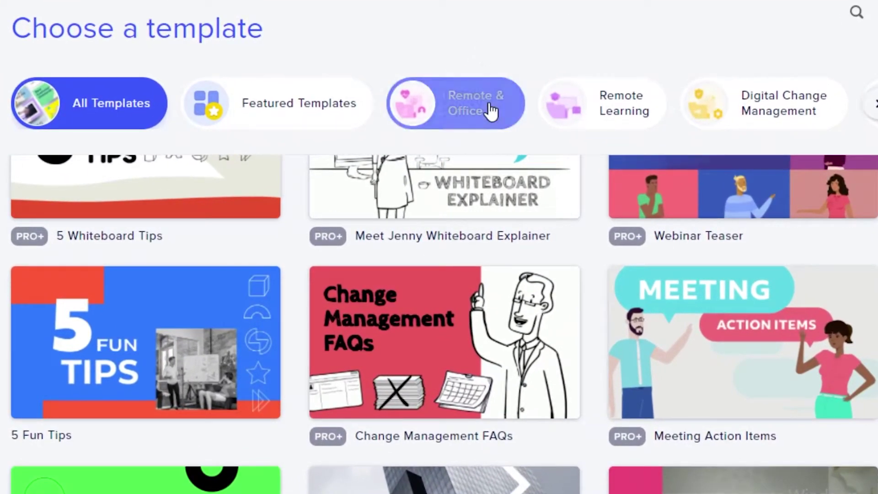
# Step: Filter the gallery by the Remote & Office and Knowledge Sharing categories
pyautogui.click(463, 94)
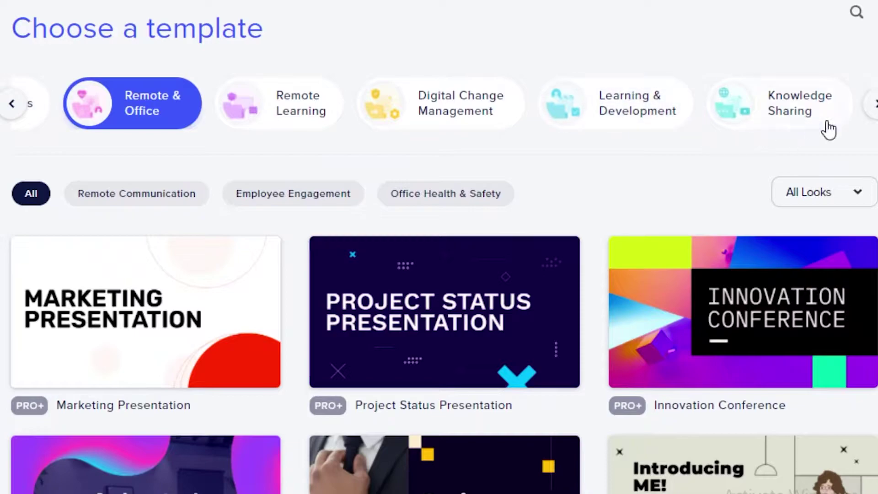
pyautogui.click(837, 123)
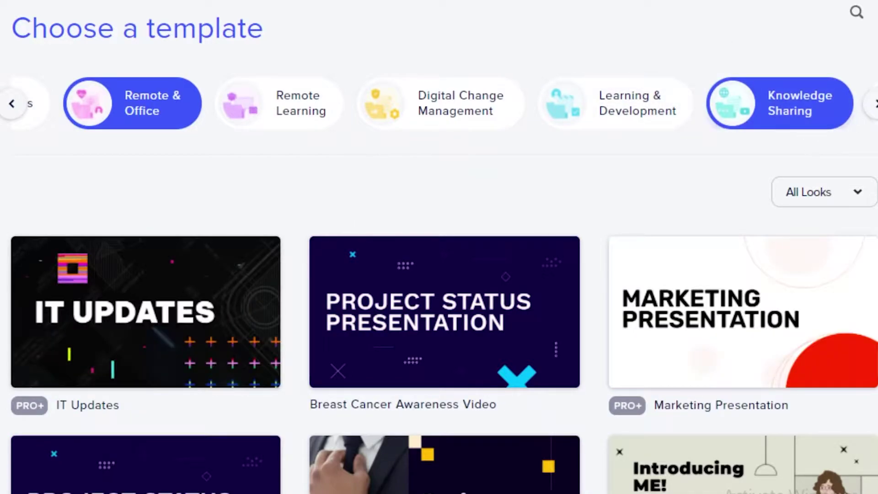
pyautogui.click(13, 104)
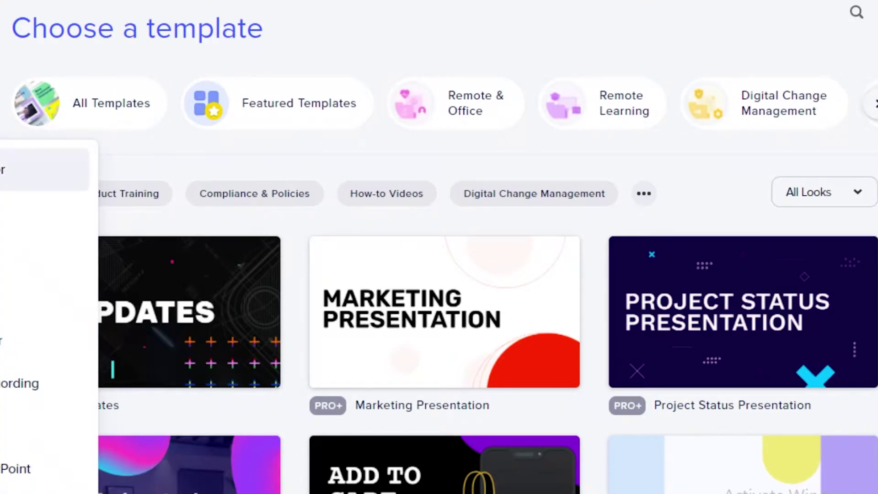
# Step: Return to All Templates and scroll to the Video Chat Web Demo template
pyautogui.click(37, 103)
pyautogui.scroll(-8, 176, 236)
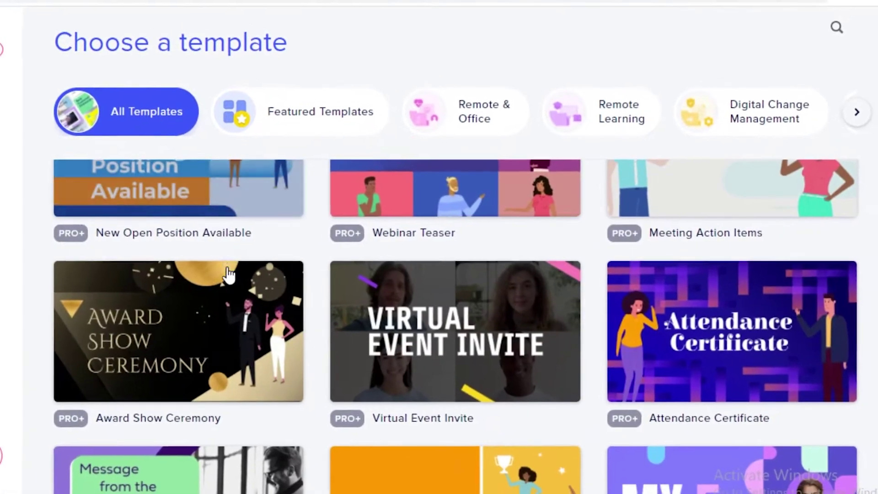
pyautogui.scroll(-10, 389, 307)
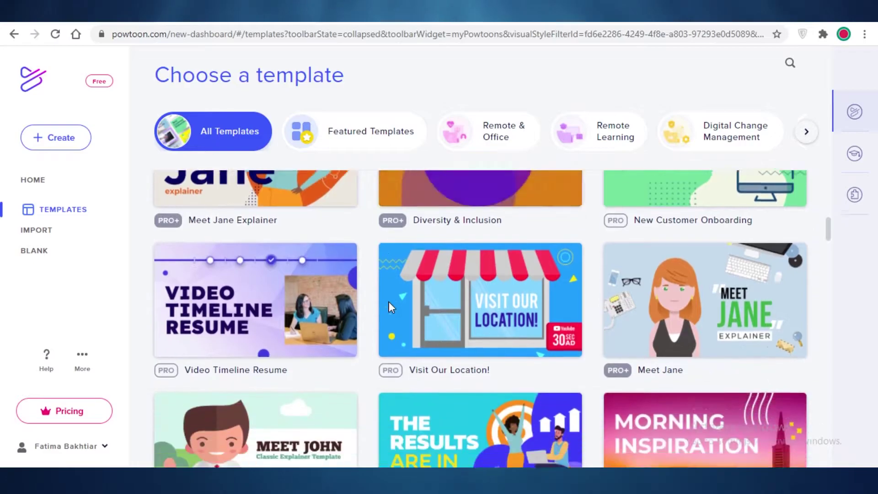
pyautogui.scroll(-12, 373, 301)
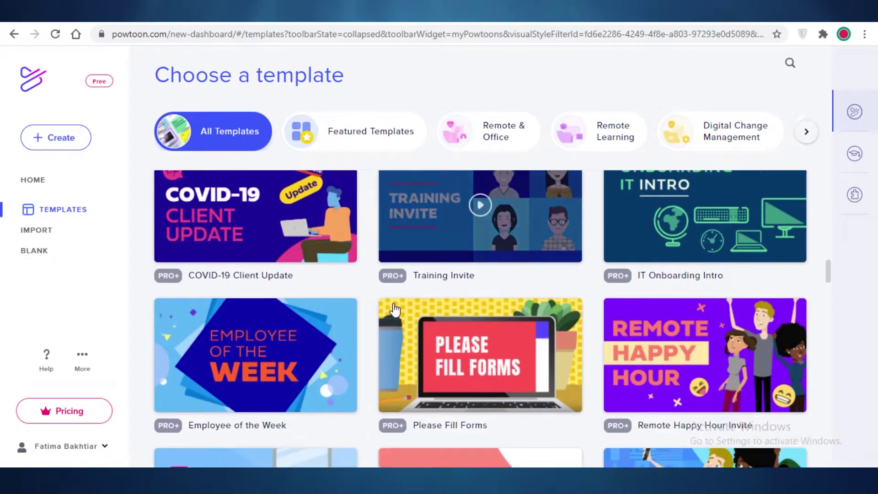
pyautogui.scroll(1, 441, 249)
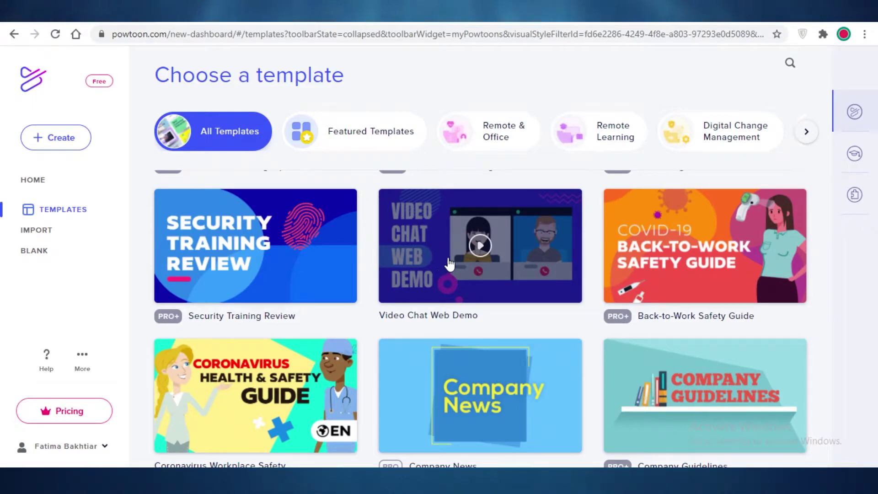
# Step: Preview the Video Chat Web Demo template and open it with Edit in Studio
pyautogui.click(478, 243)
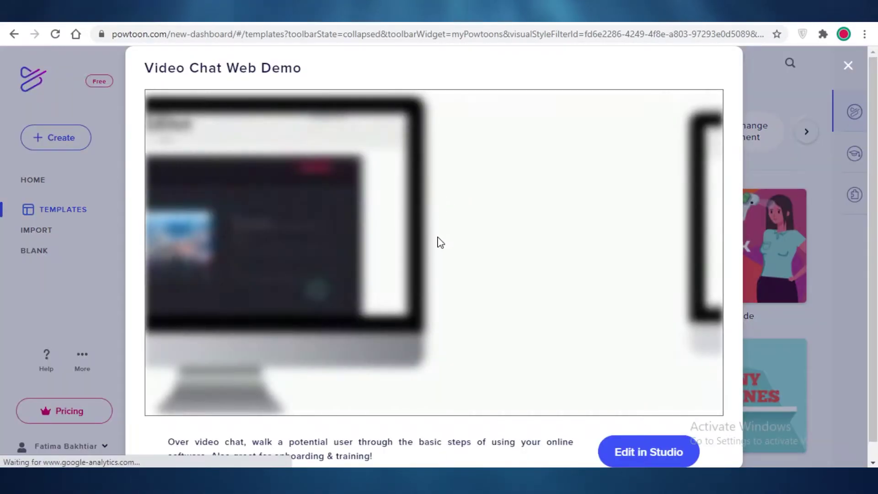
pyautogui.scroll(-1, 488, 304)
pyautogui.scroll(1, 659, 446)
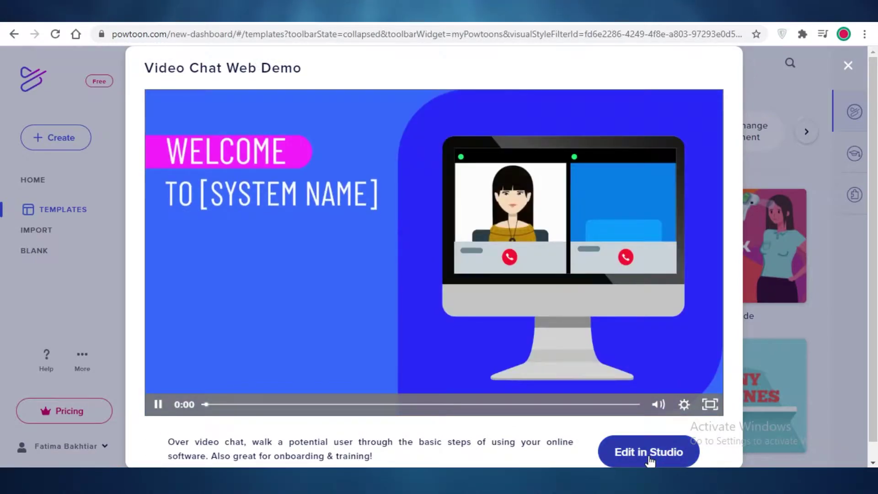
pyautogui.click(650, 453)
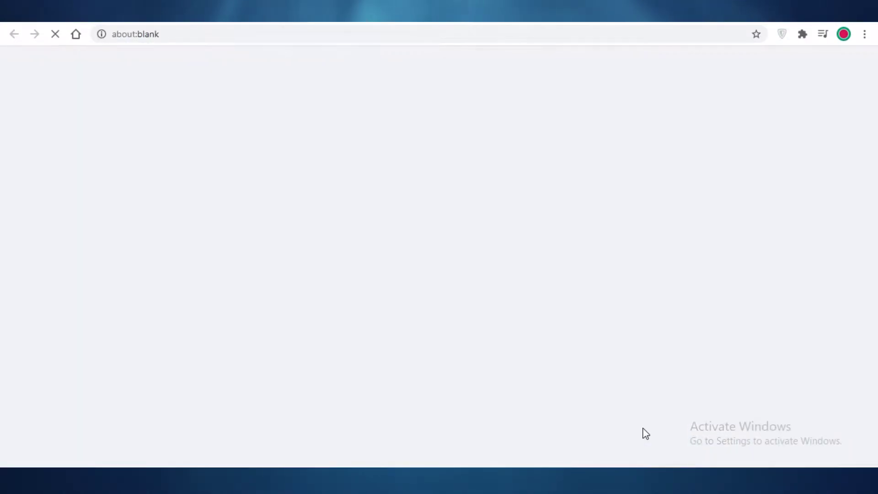
pyautogui.scroll(-10, 667, 237)
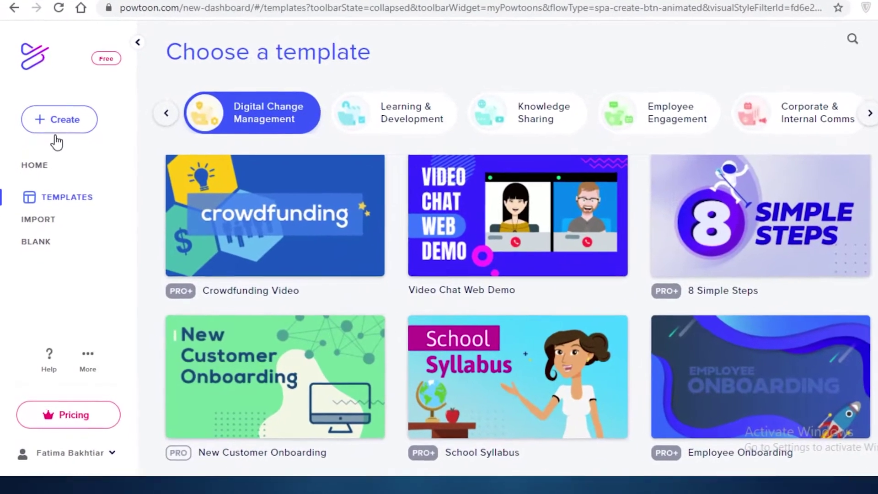
pyautogui.click(53, 139)
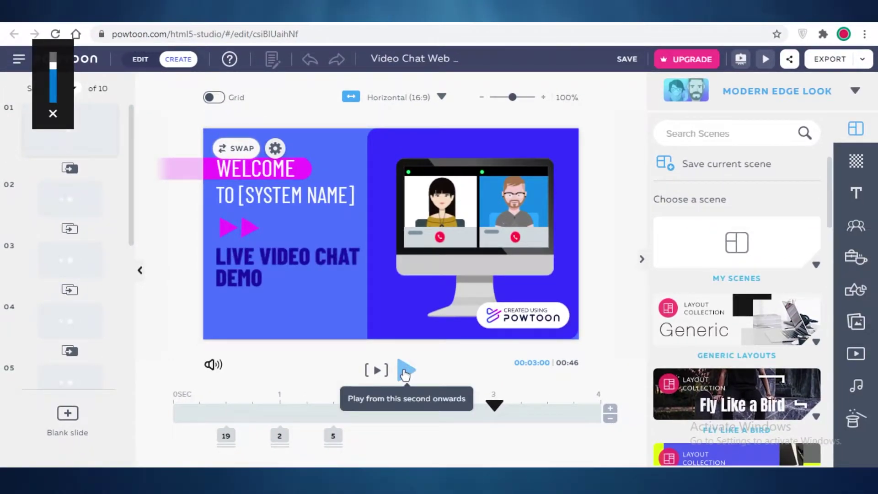
pyautogui.click(405, 370)
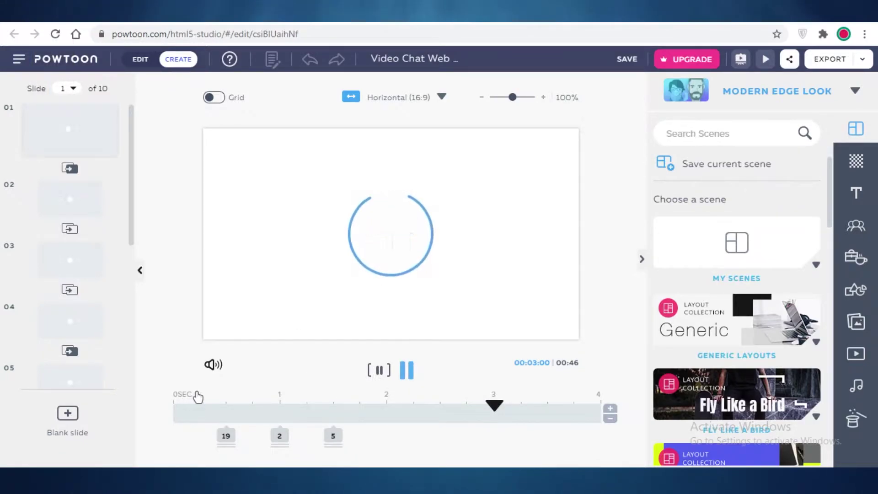
pyautogui.click(198, 396)
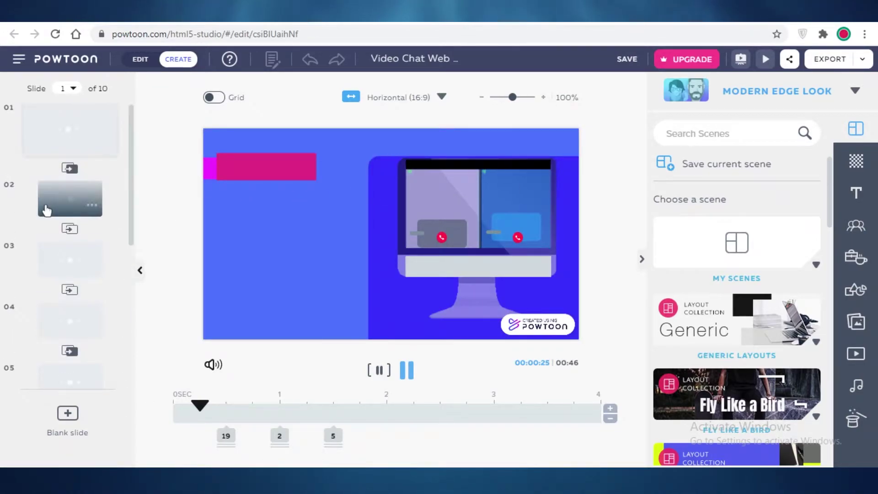
pyautogui.click(58, 134)
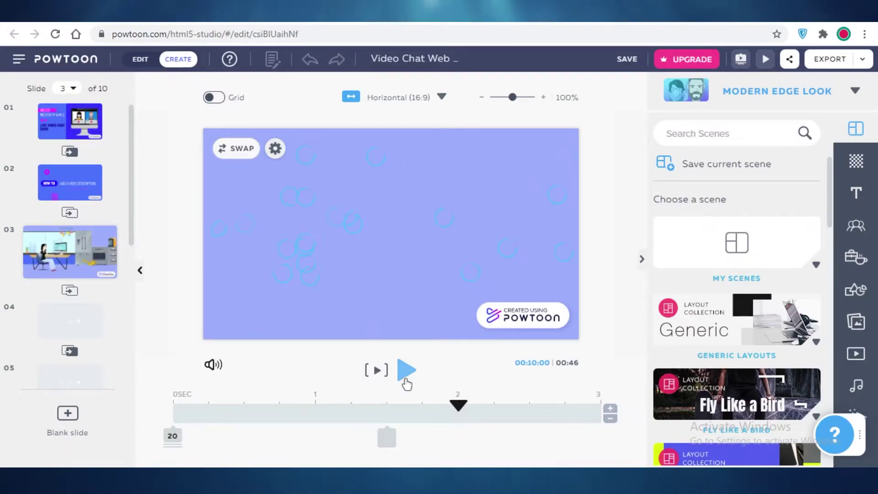
pyautogui.click(405, 377)
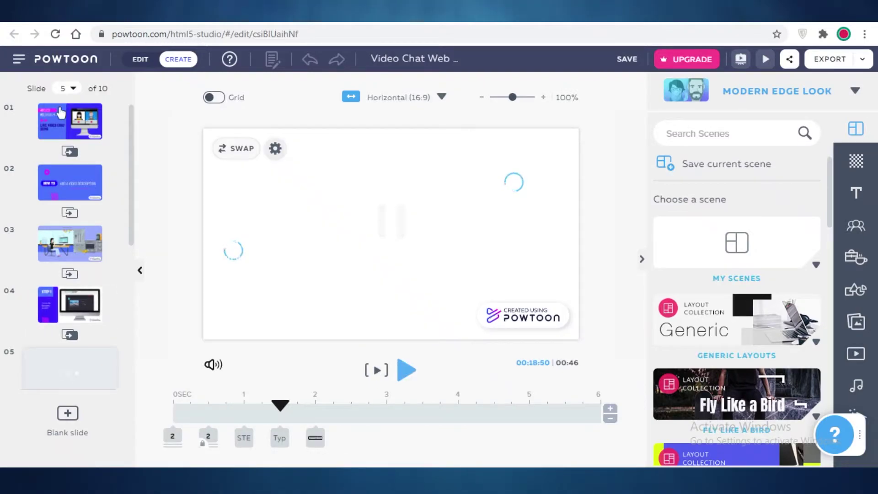
pyautogui.click(59, 112)
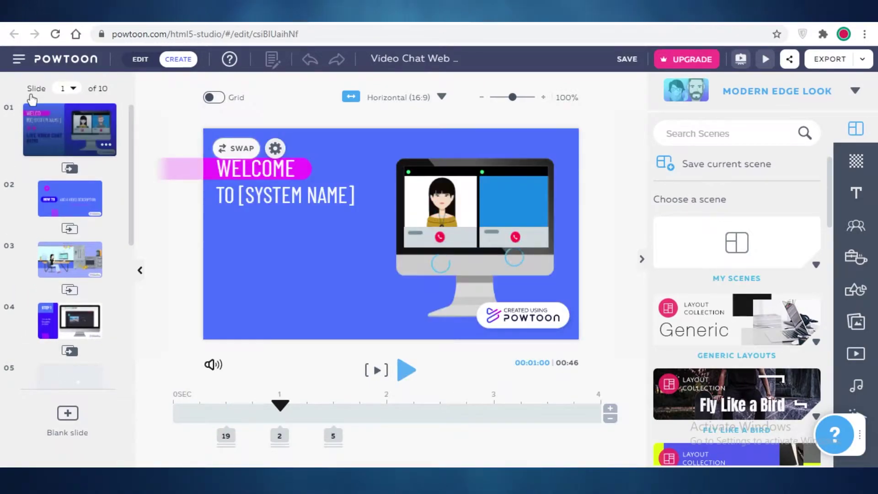
# Step: Change the TO [SYSTEM NAME] line's text to ME
pyautogui.click(284, 189)
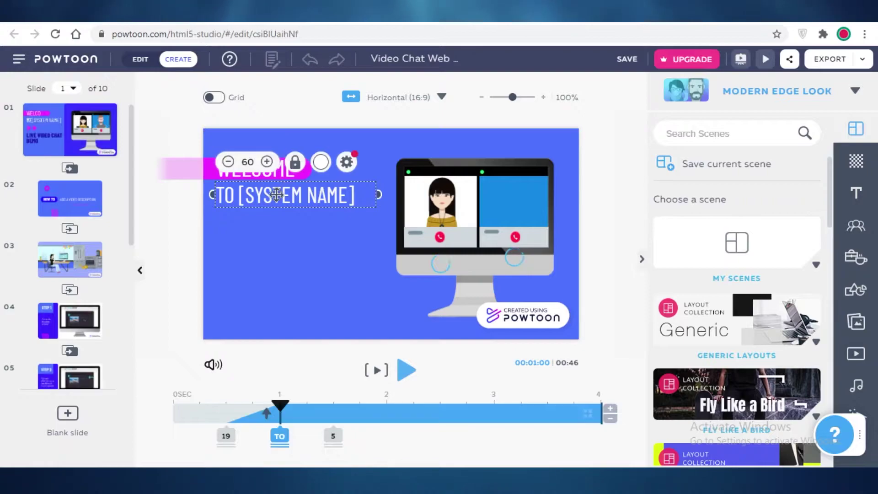
pyautogui.doubleClick(276, 194)
pyautogui.write('ME')
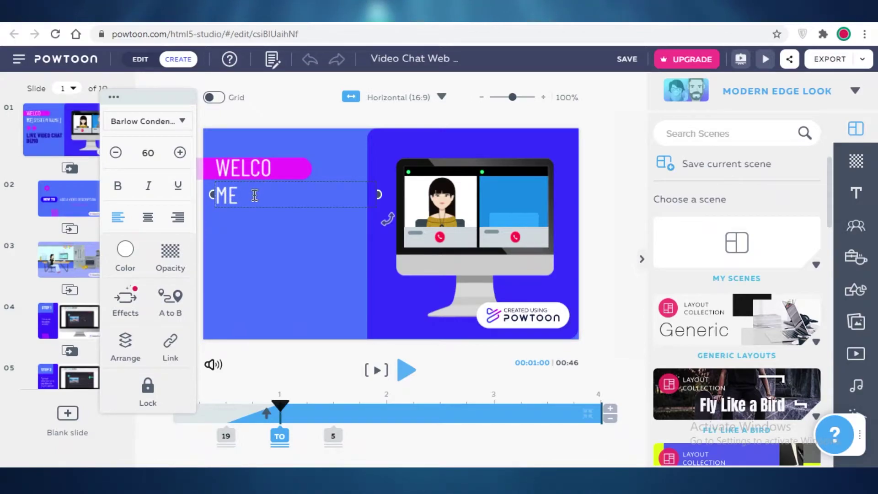
pyautogui.press('Escape')
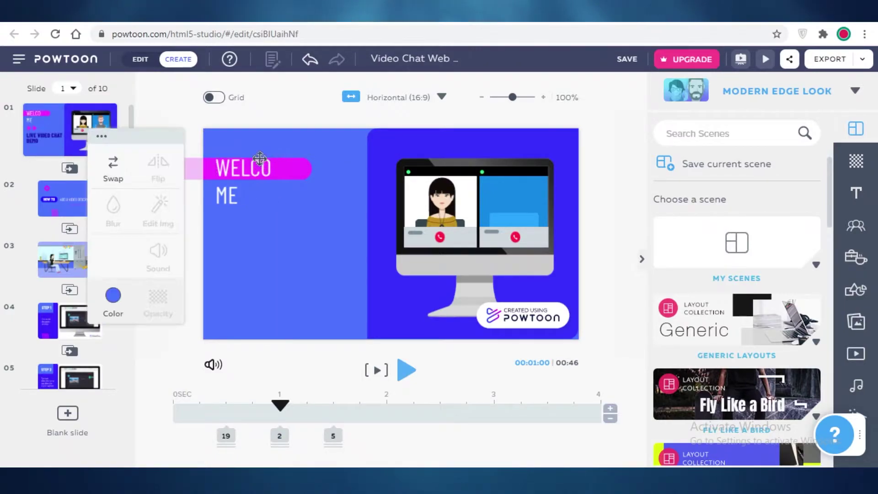
# Step: Widen the WELCO ME box so WELCOME fits one line, then move it onto the magenta bar
pyautogui.click(237, 171)
pyautogui.moveTo(237, 170); pyautogui.dragTo(251, 198)
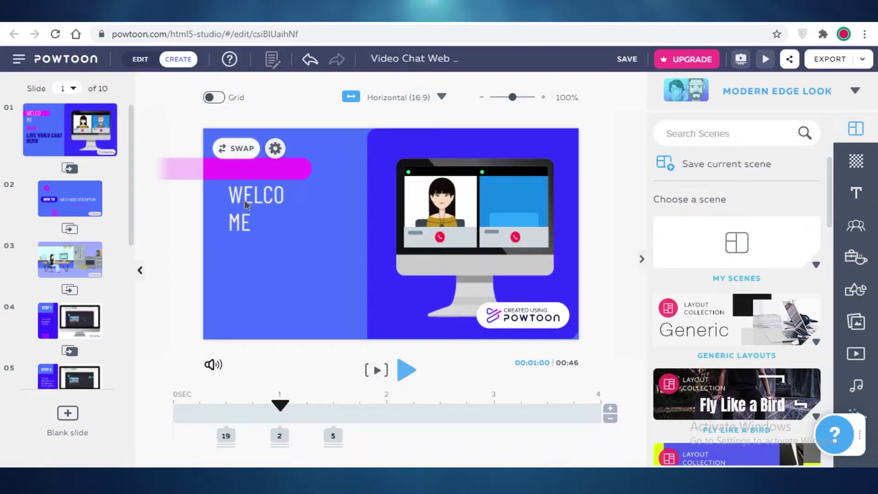
pyautogui.click(241, 224)
pyautogui.moveTo(334, 194); pyautogui.dragTo(405, 194)
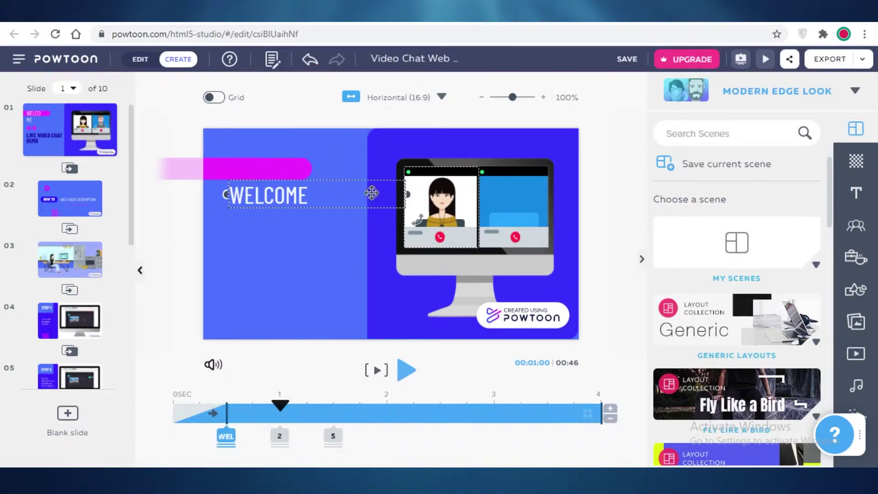
pyautogui.click(278, 198)
pyautogui.moveTo(278, 198); pyautogui.dragTo(263, 170)
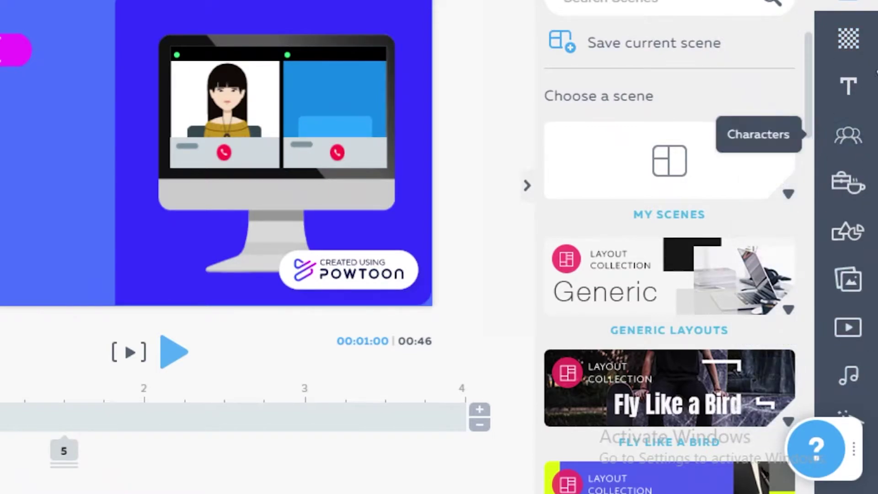
# Step: Add a title text box on the slide's left side and delete the duplicate centre title
pyautogui.click(868, 92)
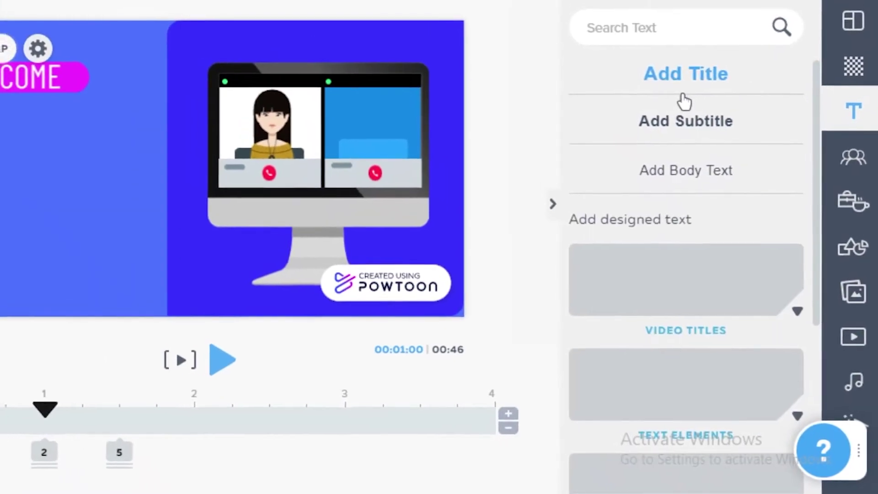
pyautogui.click(668, 62)
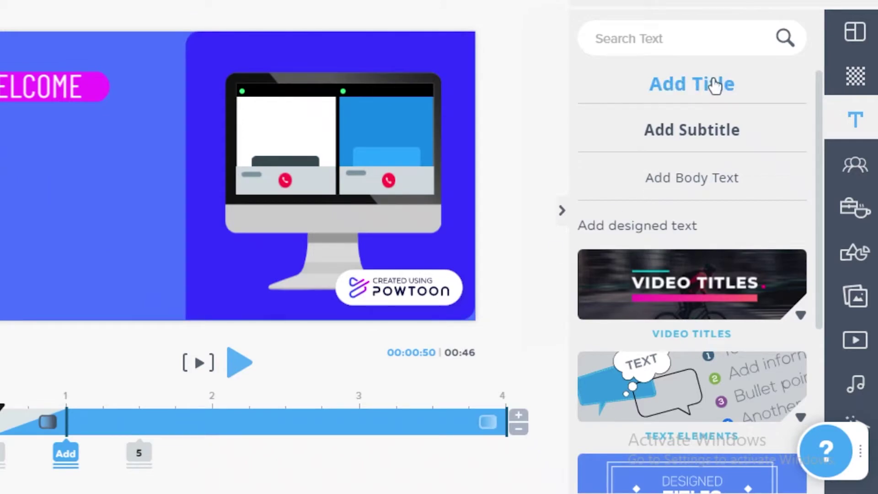
pyautogui.click(639, 105)
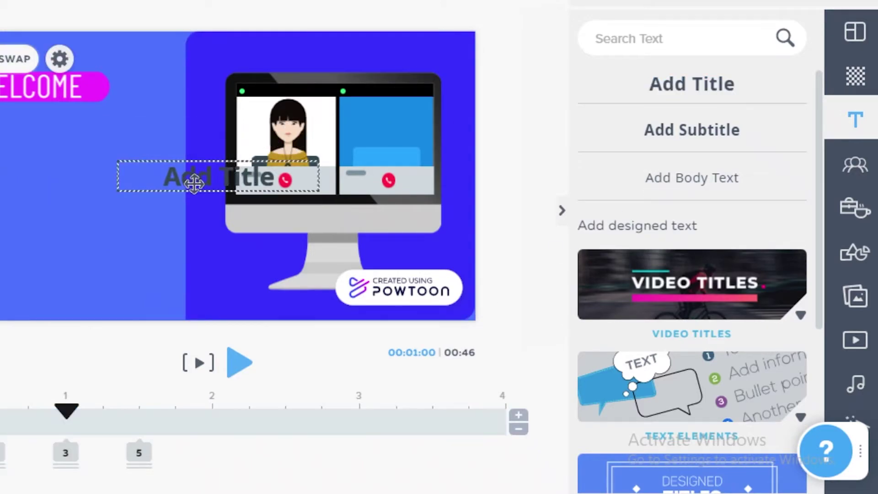
pyautogui.moveTo(153, 180); pyautogui.dragTo(45, 143)
pyautogui.click(227, 175)
pyautogui.rightClick(229, 178)
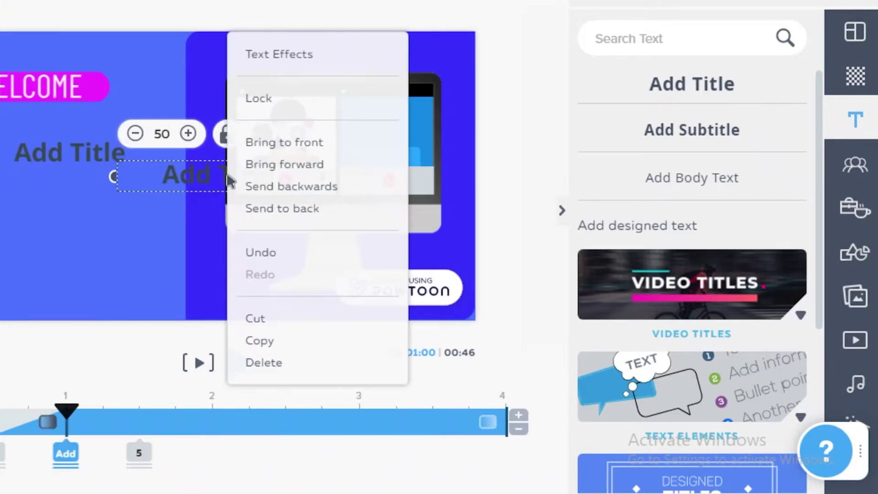
pyautogui.click(275, 317)
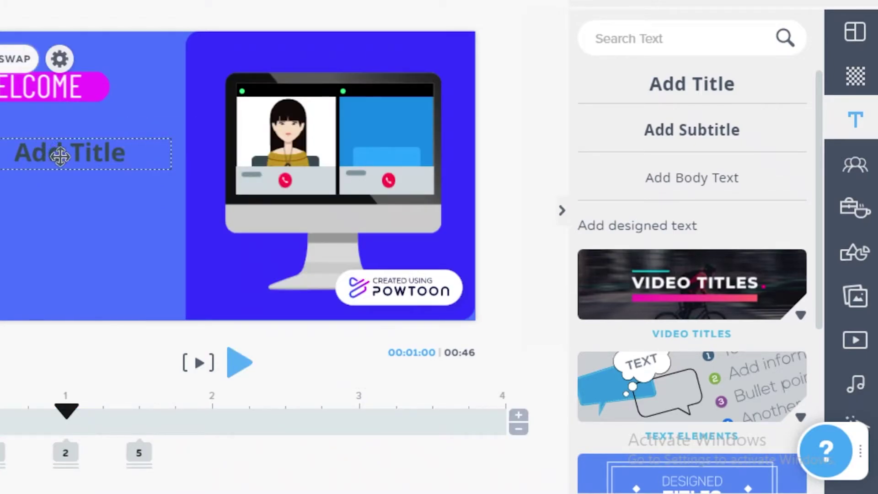
# Step: Replace the left title's placeholder with 'TO OUR YOUTUBE CHANNEL' and select YOUTUBE CHANNEL
pyautogui.doubleClick(61, 156)
pyautogui.press('BackSpace')
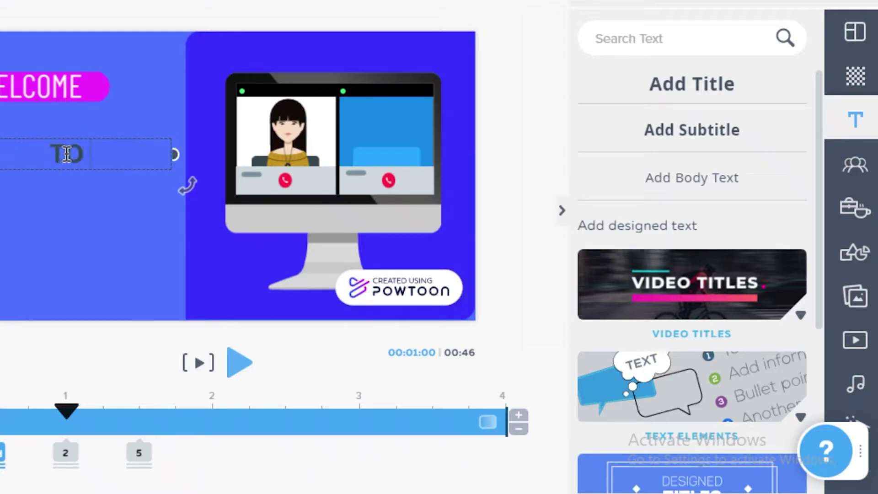
pyautogui.write('TO OUR YOUTUBE CHANNEL')
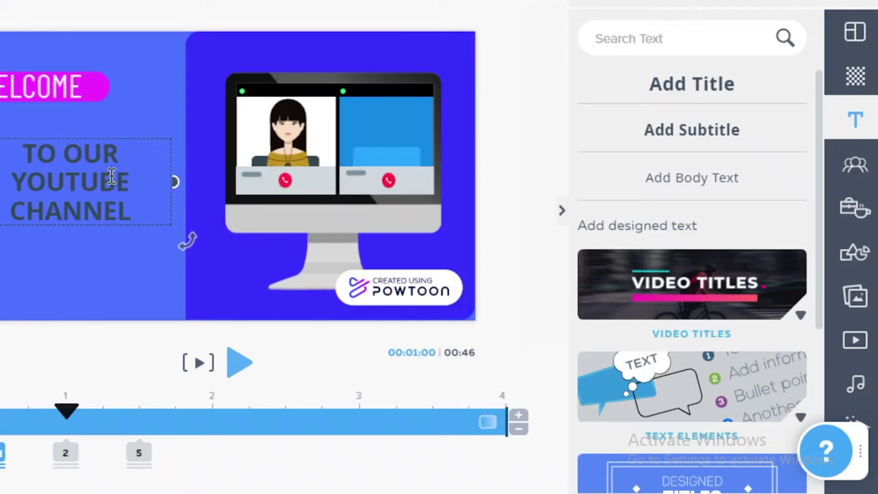
pyautogui.moveTo(129, 219); pyautogui.dragTo(9, 172)
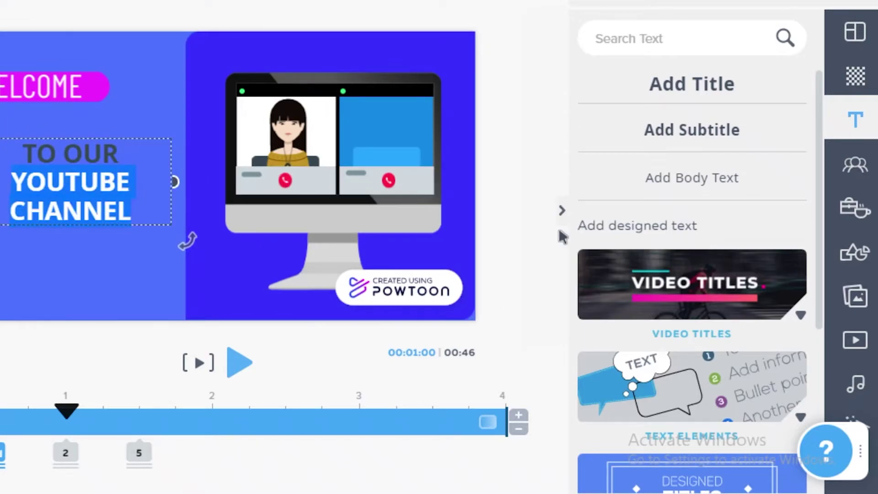
pyautogui.scroll(-6, 685, 259)
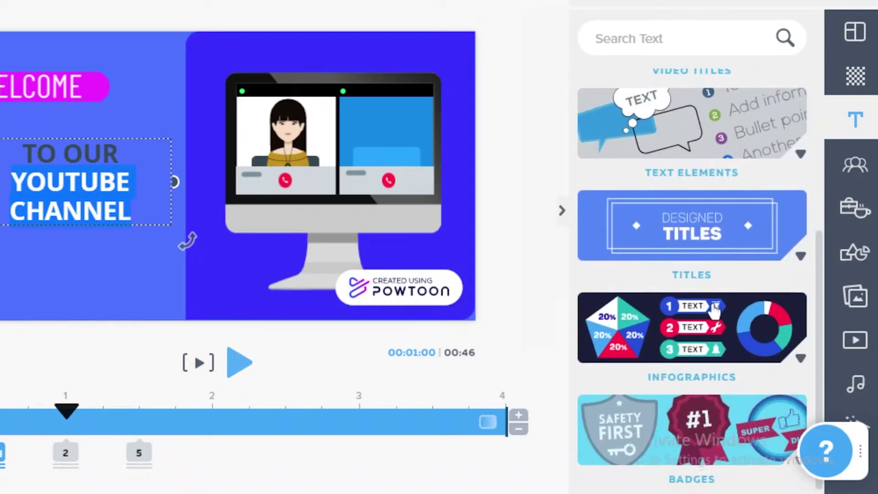
pyautogui.scroll(2, 647, 418)
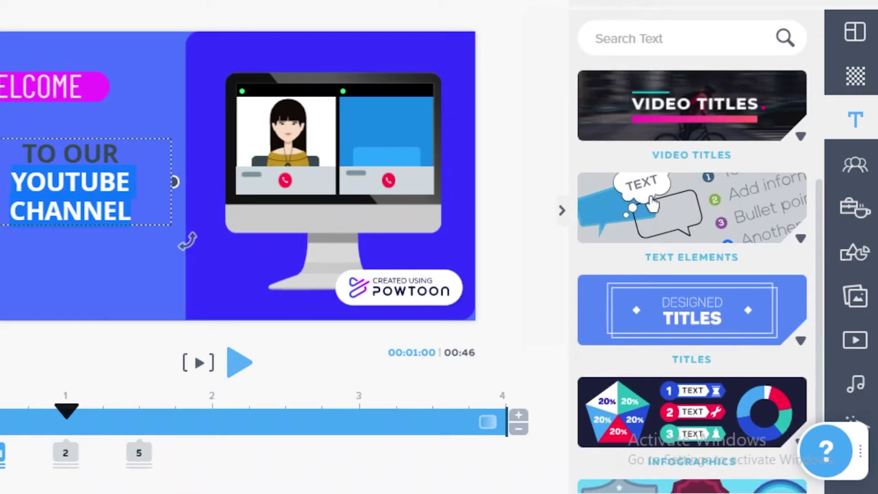
pyautogui.scroll(-2, 709, 229)
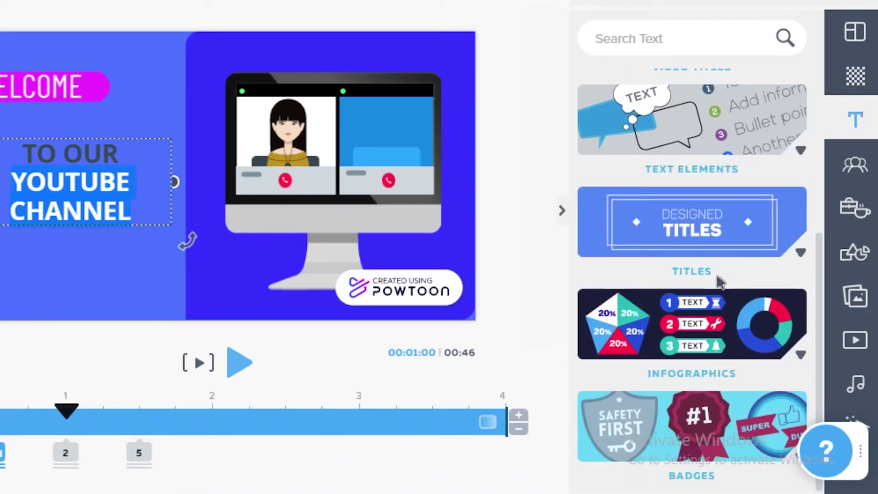
pyautogui.scroll(6, 718, 279)
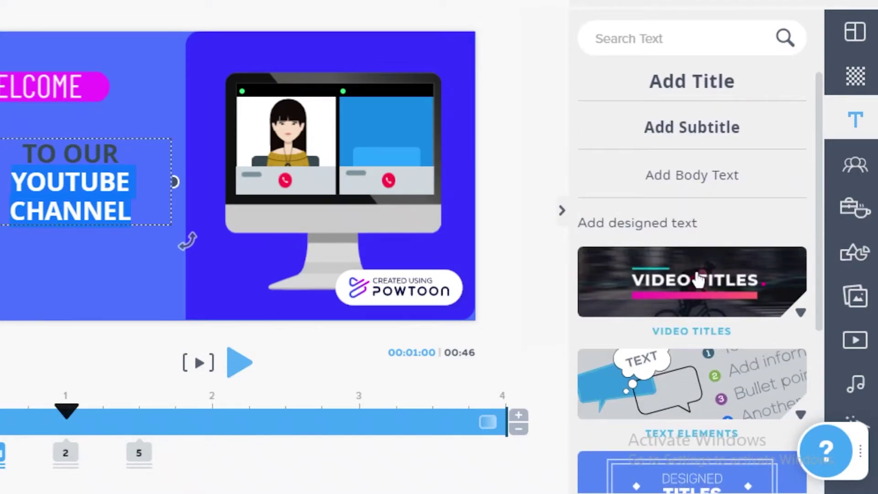
# Step: Insert the 'HELLO, I'M A STACKED TITLE' design from Video Titles onto slide 1
pyautogui.click(698, 280)
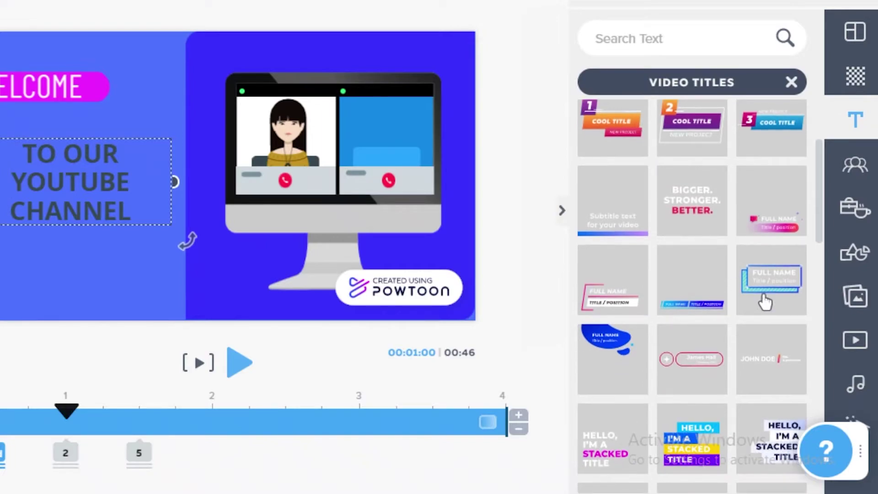
pyautogui.scroll(-5, 679, 142)
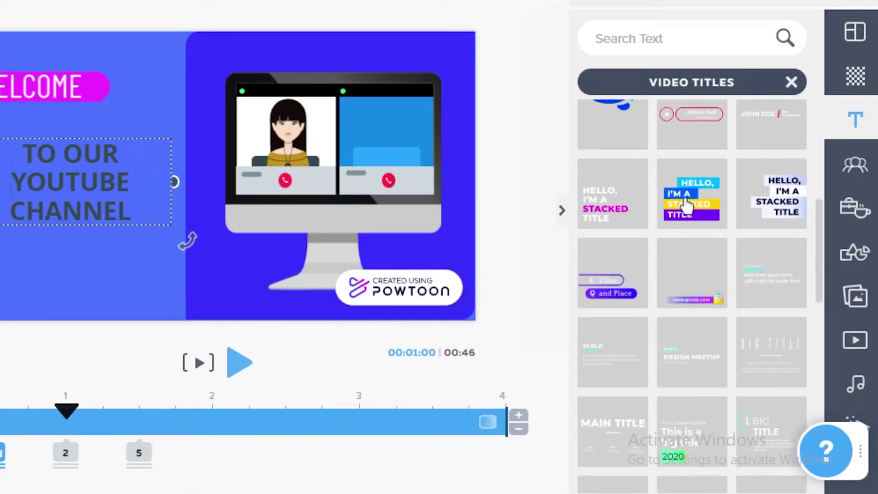
pyautogui.scroll(-5, 692, 197)
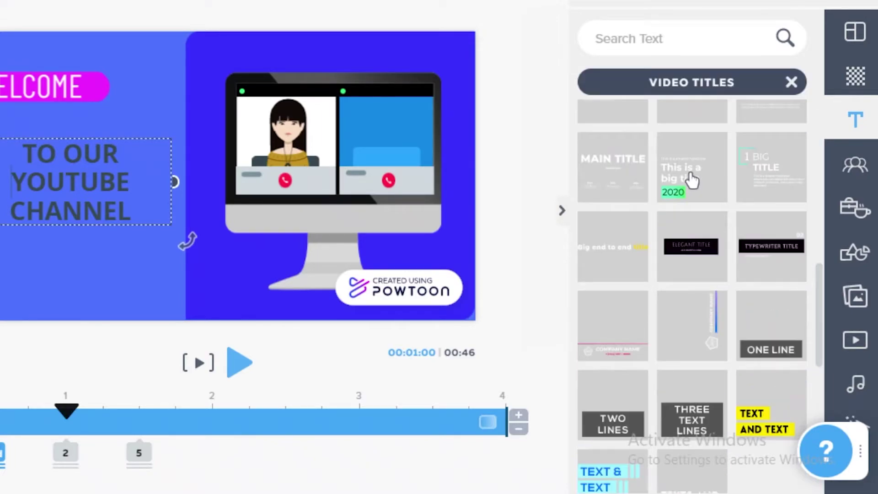
pyautogui.scroll(5, 673, 197)
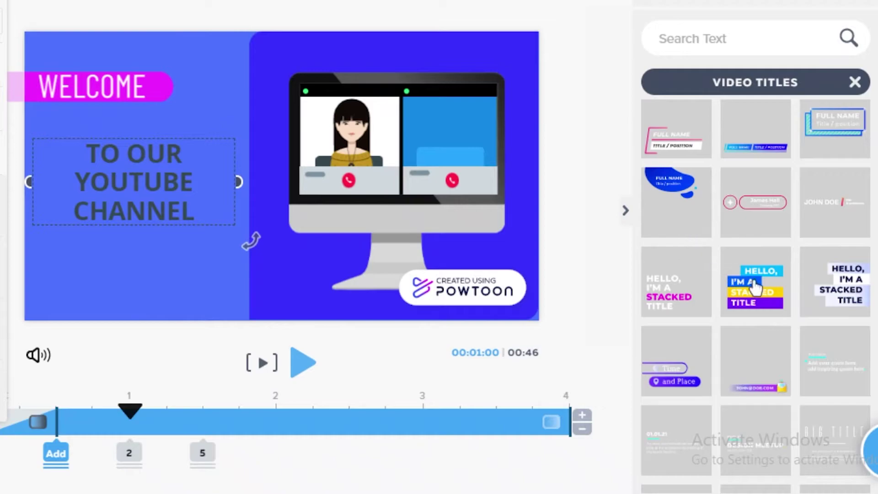
pyautogui.click(755, 287)
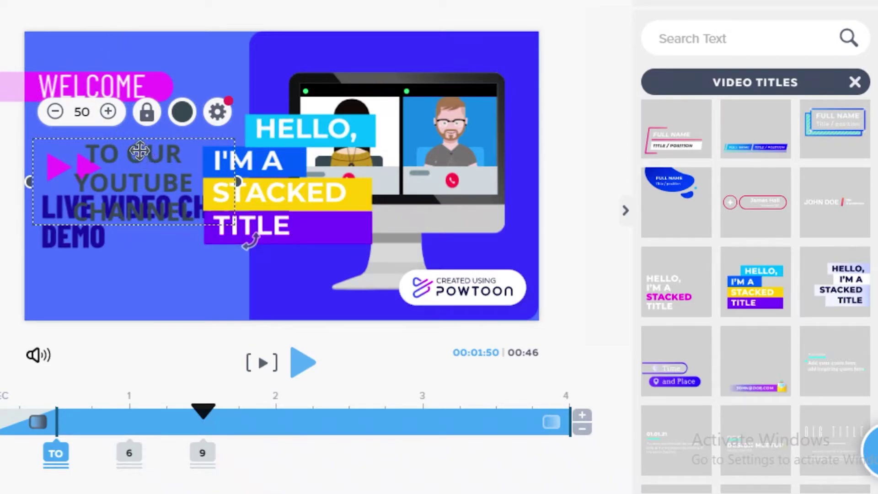
# Step: Place the TO OUR YOUTUBE CHANNEL text under WELCOME and nudge HELLO slightly right and down
pyautogui.moveTo(140, 151); pyautogui.dragTo(126, 97)
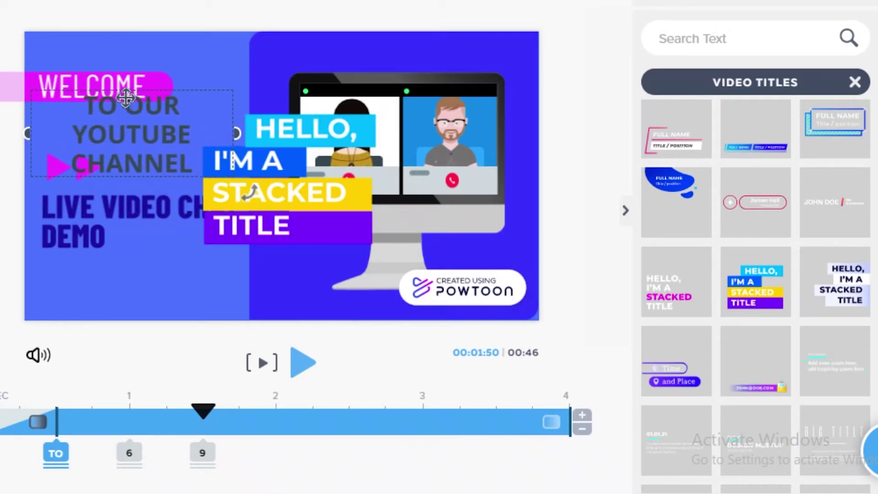
pyautogui.click(95, 88)
pyautogui.moveTo(65, 133); pyautogui.dragTo(153, 120)
pyautogui.moveTo(102, 238); pyautogui.dragTo(94, 137)
pyautogui.moveTo(77, 109); pyautogui.dragTo(80, 99)
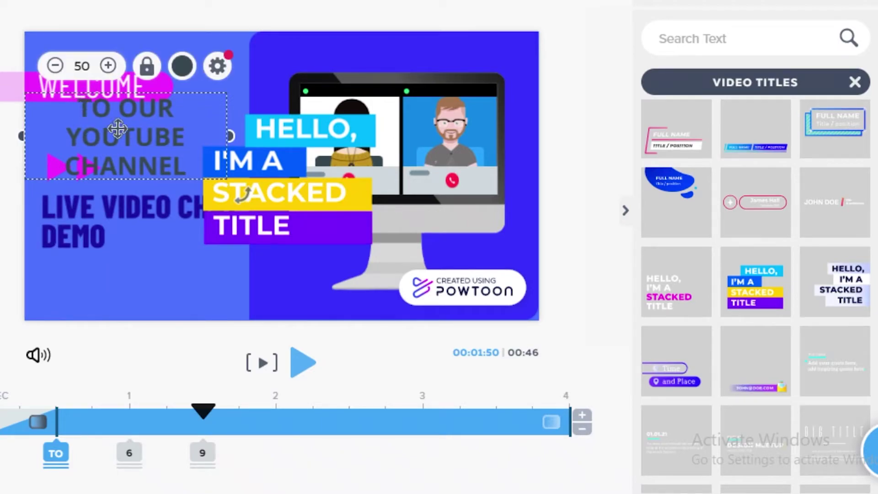
pyautogui.moveTo(286, 130)
pyautogui.mouseDown()
pyautogui.moveTo(317, 133)
pyautogui.moveTo(292, 133)
pyautogui.mouseUp()
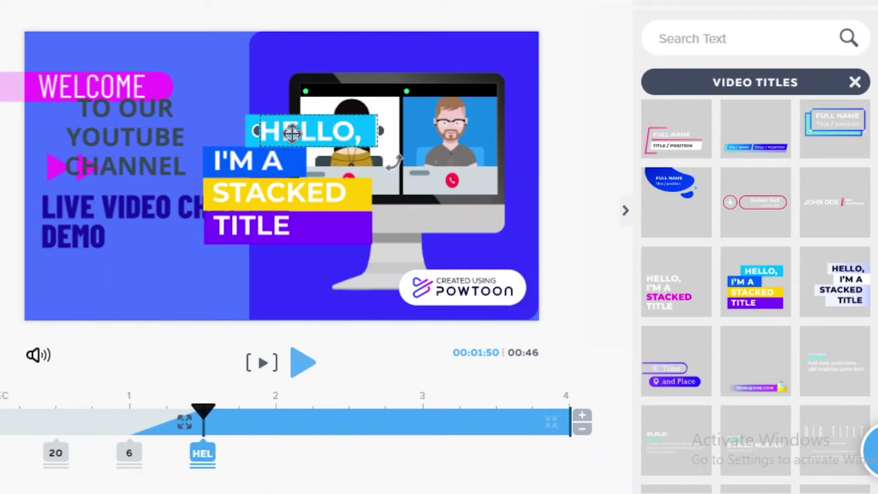
# Step: Delete the TITLE text and the yellow bar, moving the purple bar under YOUTUBE
pyautogui.rightClick(292, 133)
pyautogui.click(336, 132)
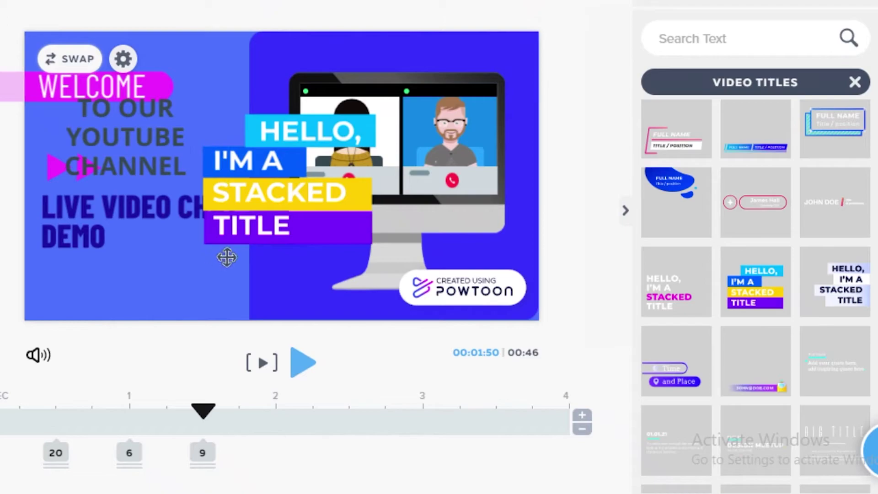
pyautogui.rightClick(258, 224)
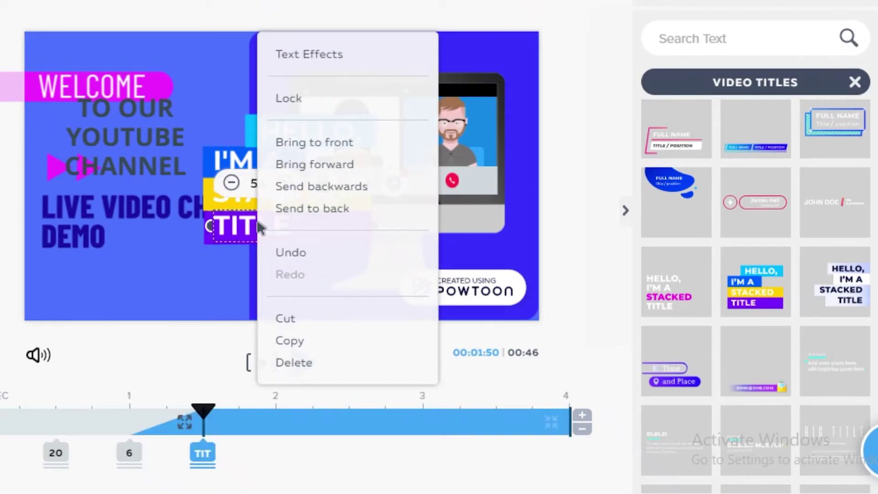
pyautogui.click(294, 362)
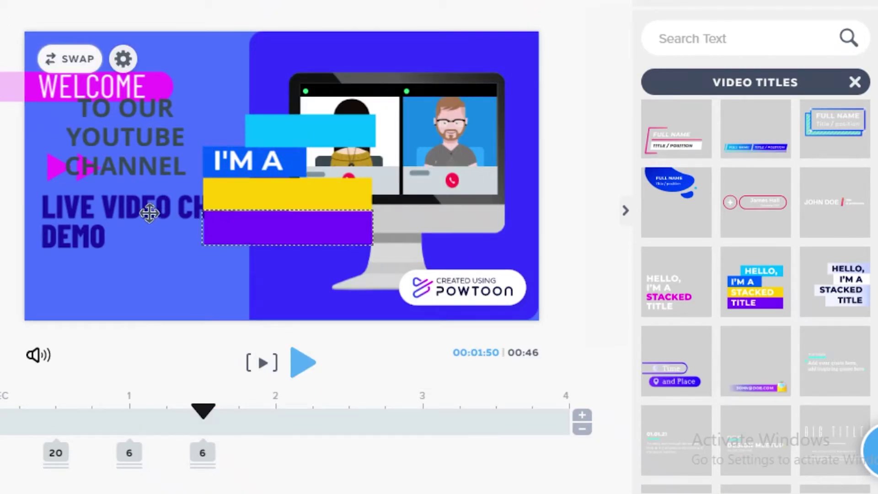
pyautogui.moveTo(149, 213); pyautogui.dragTo(84, 166)
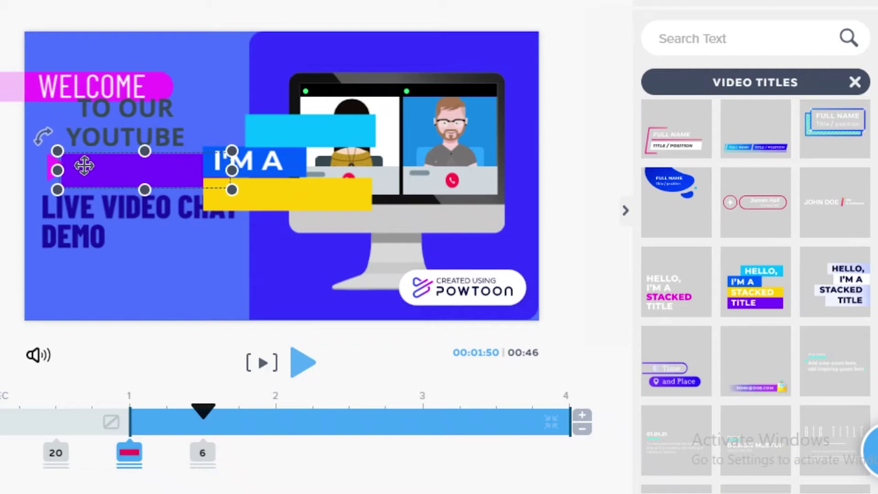
pyautogui.rightClick(85, 166)
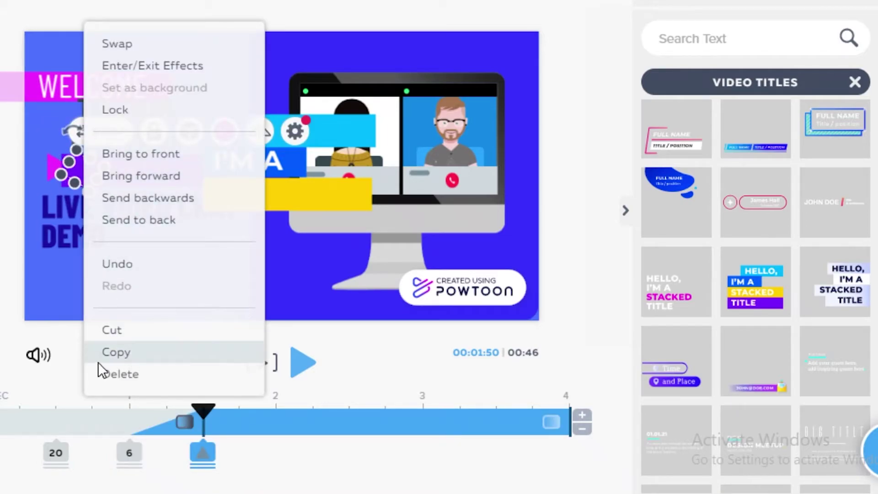
pyautogui.click(341, 179)
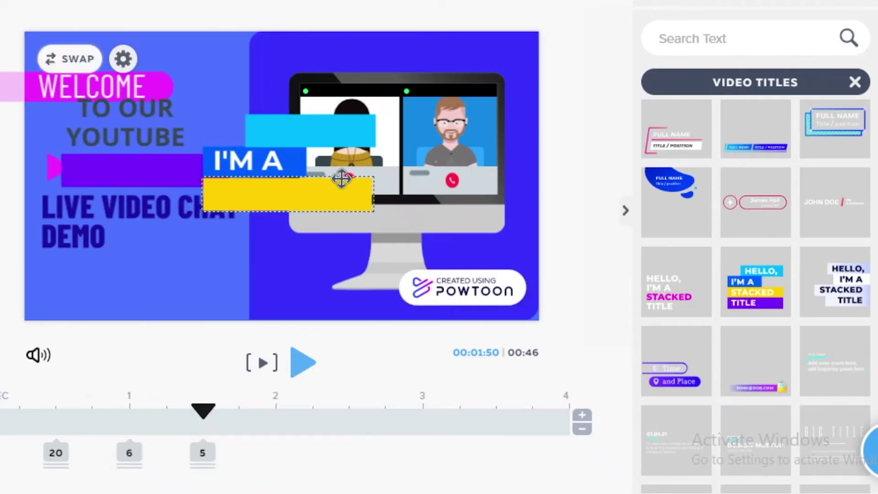
pyautogui.rightClick(266, 207)
pyautogui.press('Delete')
pyautogui.click(257, 158)
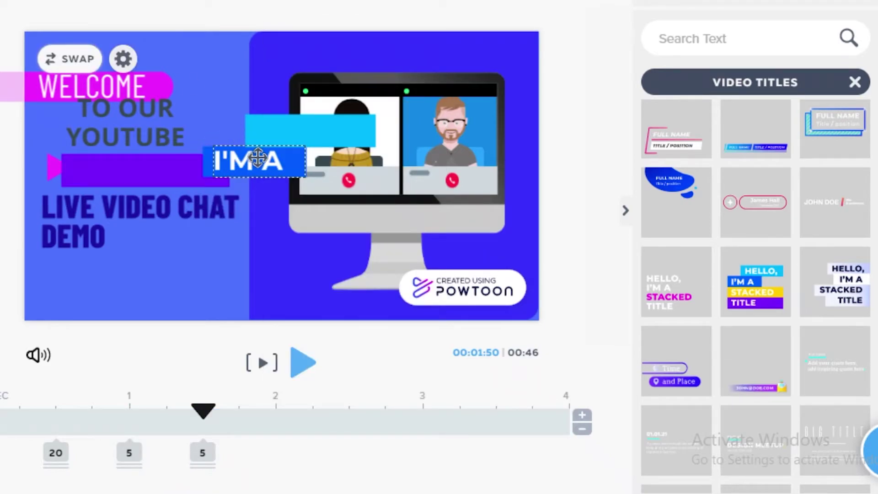
# Step: Delete the I'M A text and the cyan and blue bars from the stacked title
pyautogui.rightClick(257, 158)
pyautogui.click(336, 362)
pyautogui.click(486, 220)
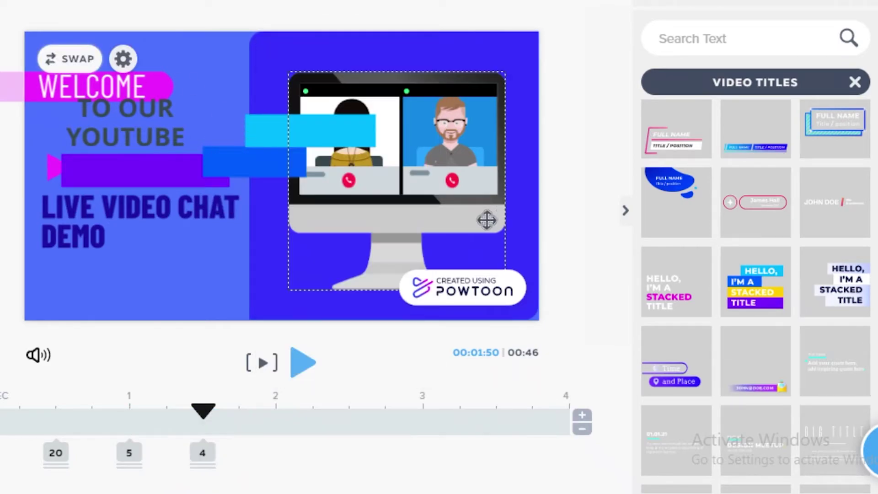
pyautogui.click(557, 386)
pyautogui.rightClick(278, 131)
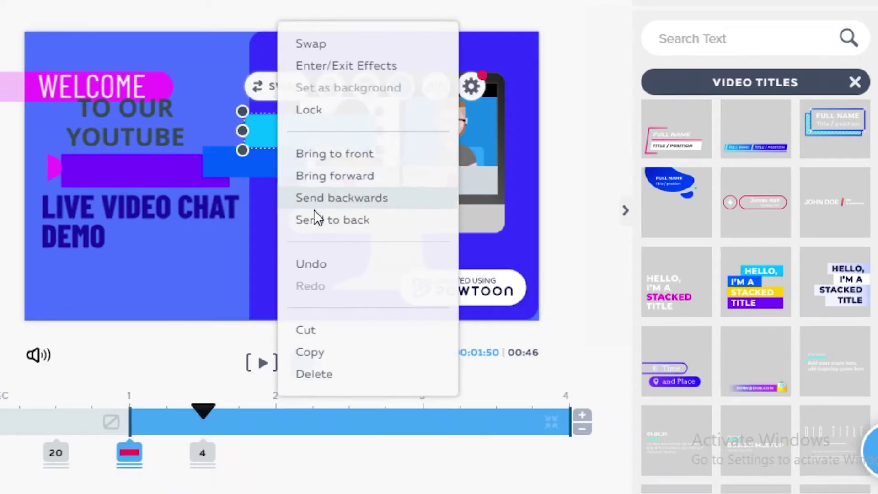
pyautogui.click(337, 372)
pyautogui.click(221, 163)
pyautogui.press('Delete')
# Step: Move the purple bar to the slide's bottom-left edge and delete the LIVE VIDEO CHAT text
pyautogui.click(133, 178)
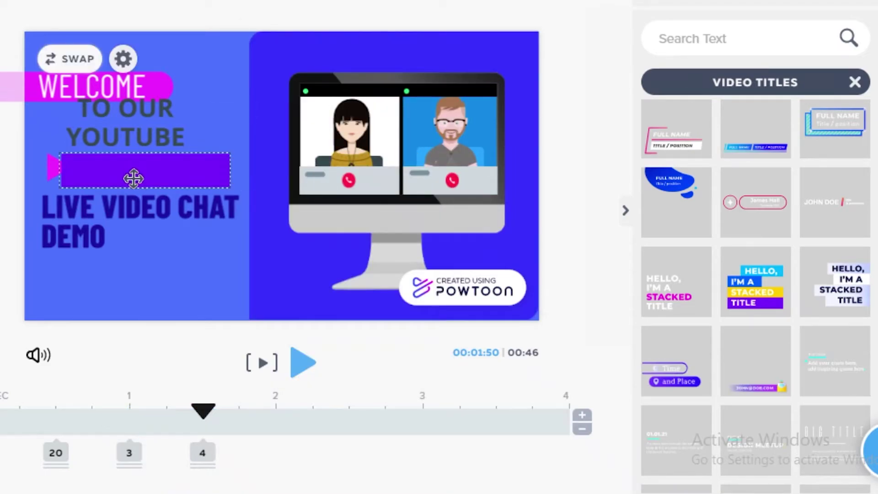
pyautogui.moveTo(132, 173); pyautogui.dragTo(83, 316)
pyautogui.rightClick(100, 208)
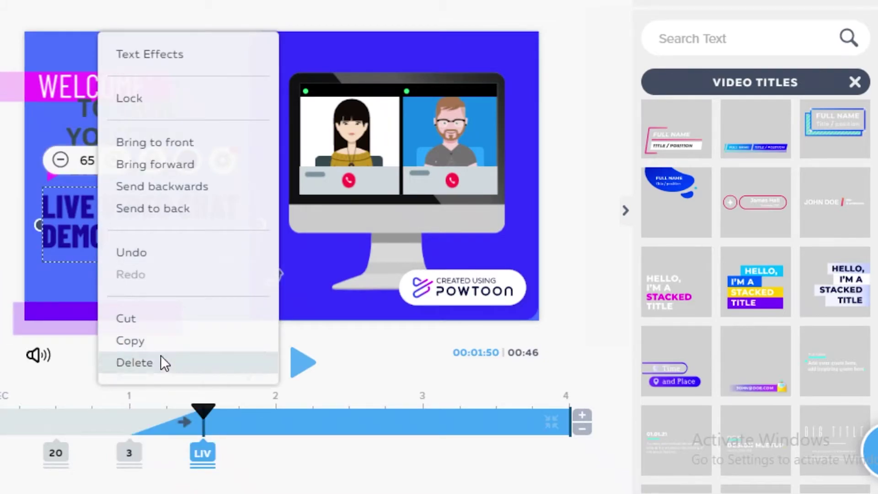
pyautogui.click(135, 362)
# Step: Delete the DEMO text from the slide
pyautogui.click(121, 178)
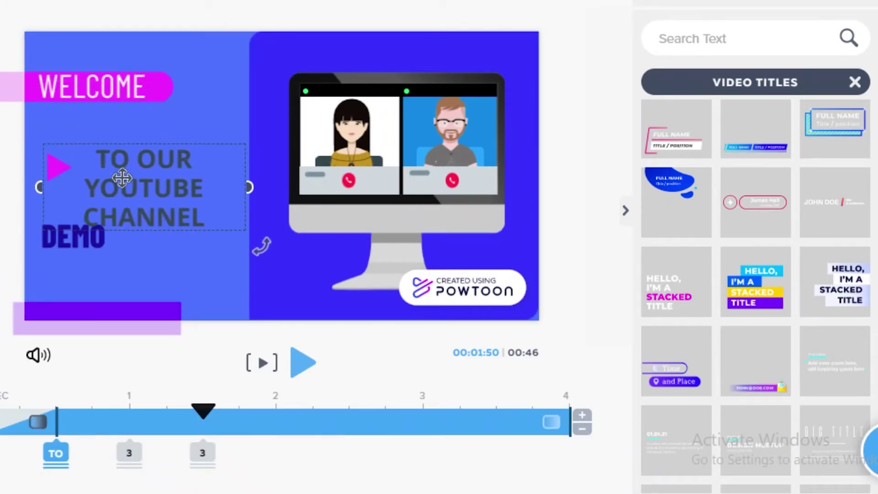
pyautogui.rightClick(76, 235)
pyautogui.press('Delete')
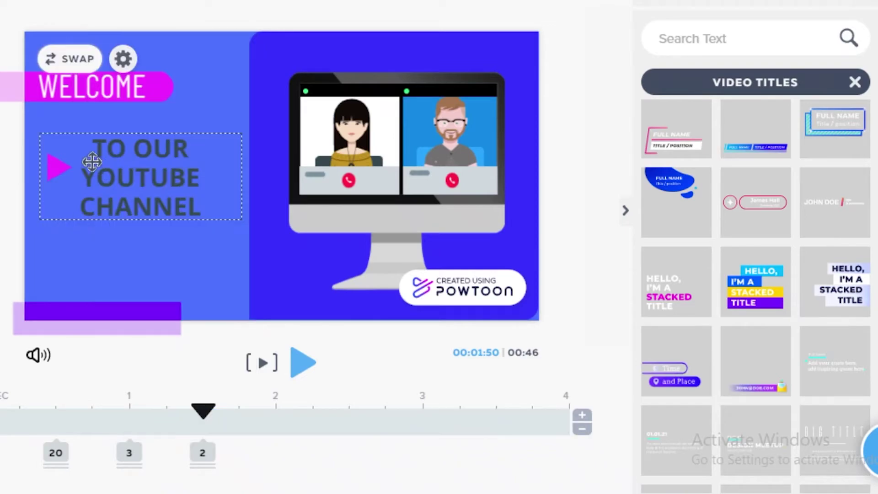
# Step: Change the TO OUR YOUTUBE CHANNEL title's font to the dotted Perfograma
pyautogui.doubleClick(88, 162)
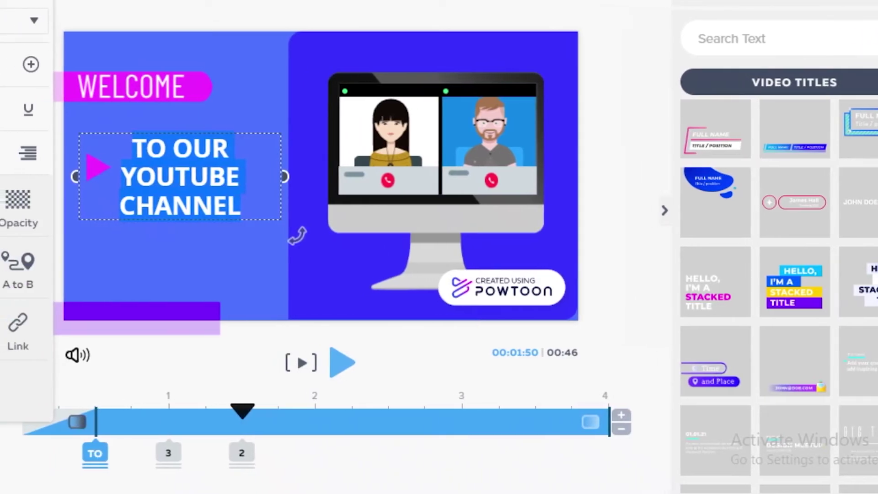
pyautogui.click(169, 36)
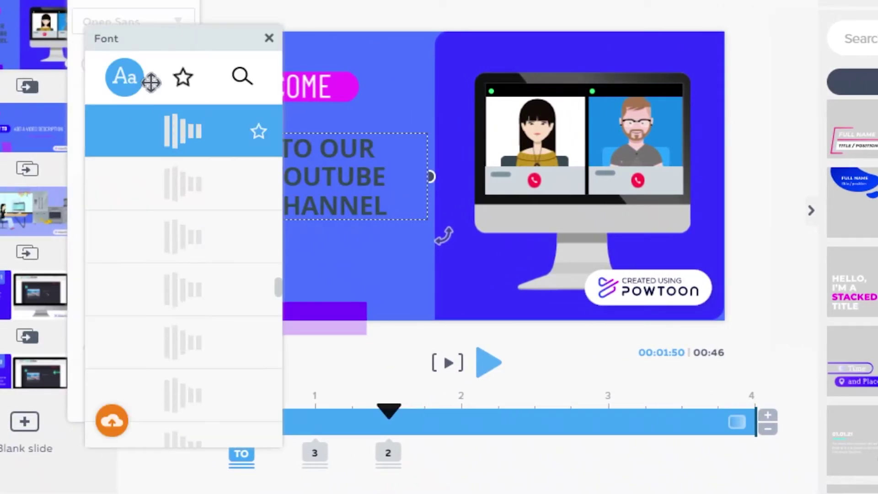
pyautogui.click(172, 329)
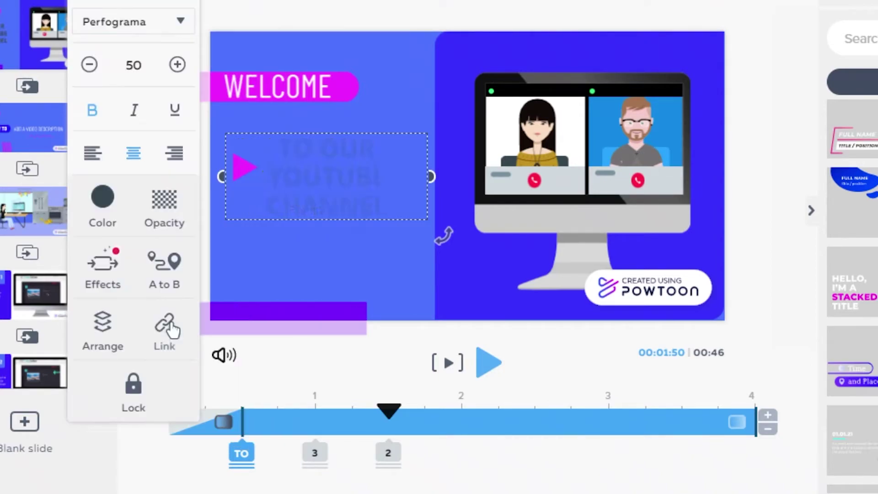
# Step: Browse the title's enter and exit animation options and make its text box narrower
pyautogui.click(103, 268)
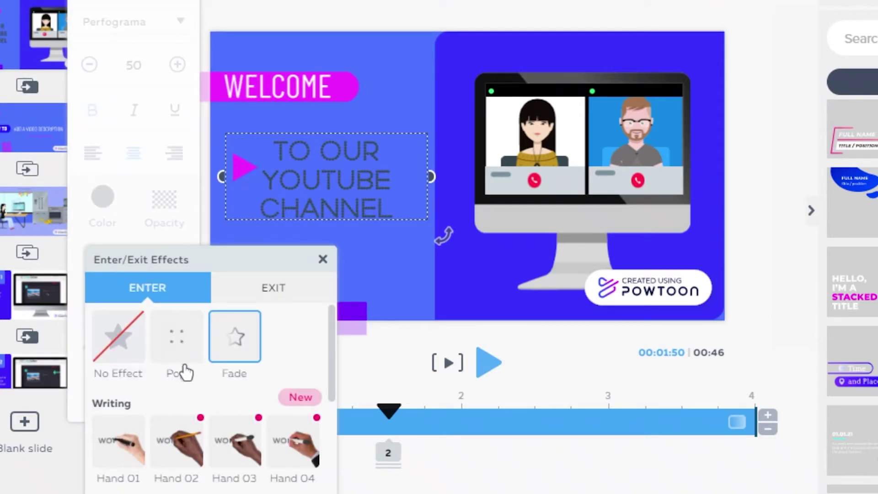
pyautogui.scroll(-10, 183, 375)
pyautogui.scroll(10, 178, 379)
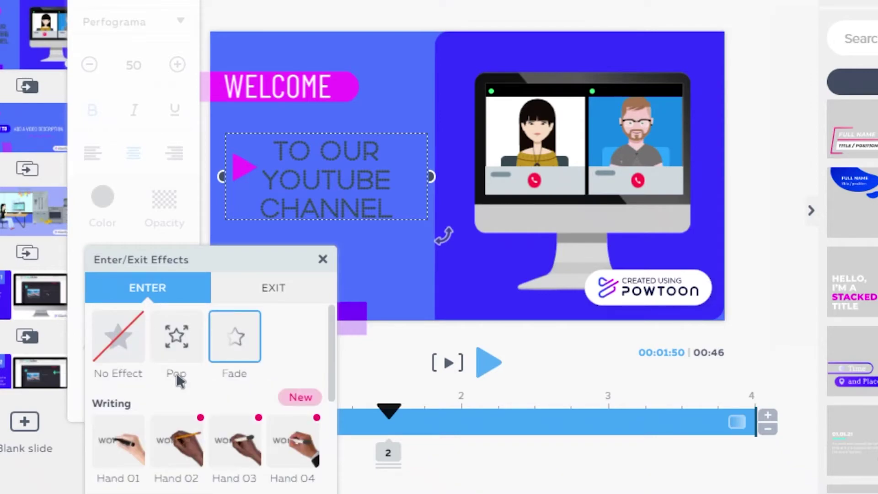
pyautogui.scroll(-5, 180, 381)
pyautogui.scroll(3, 178, 380)
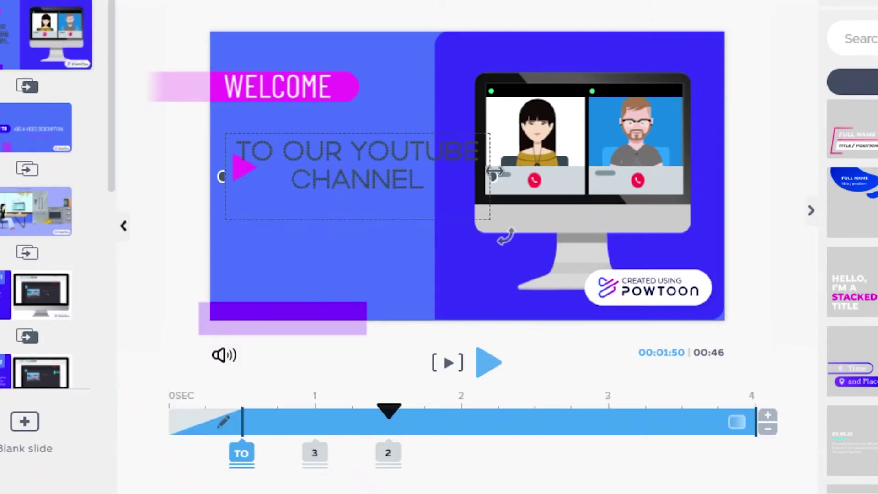
pyautogui.moveTo(478, 176); pyautogui.dragTo(427, 174)
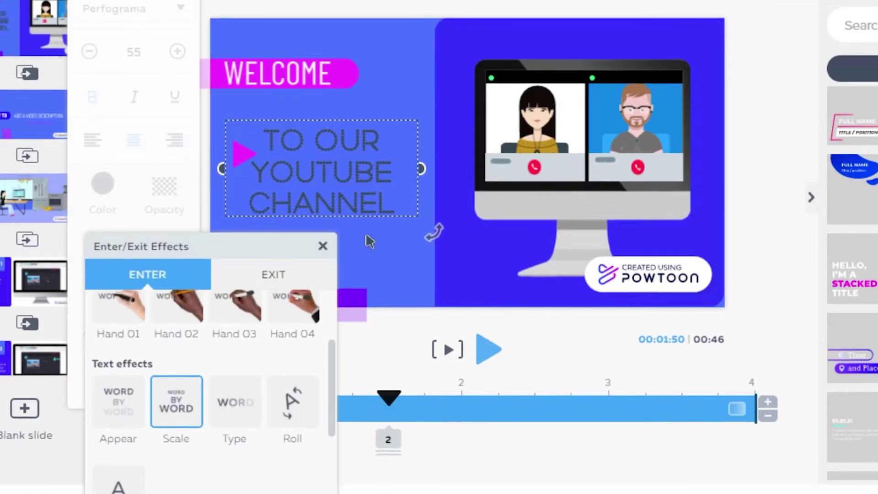
pyautogui.click(434, 361)
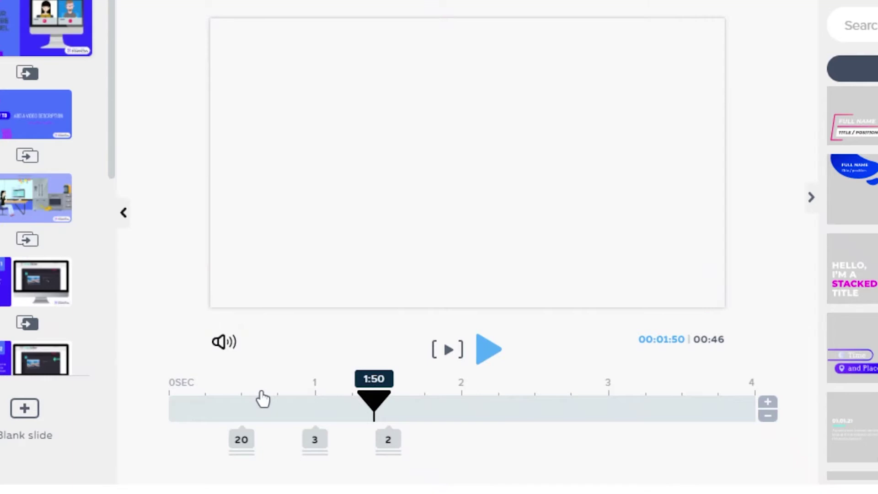
pyautogui.click(256, 400)
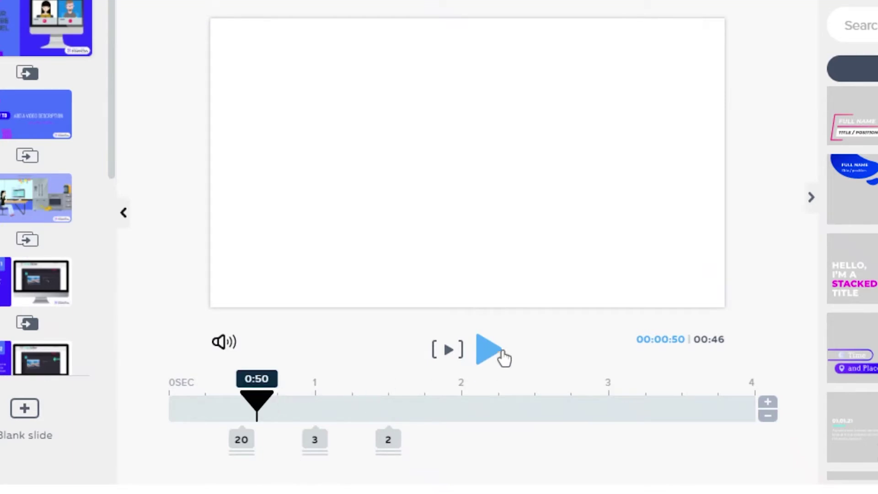
pyautogui.click(278, 403)
pyautogui.click(486, 350)
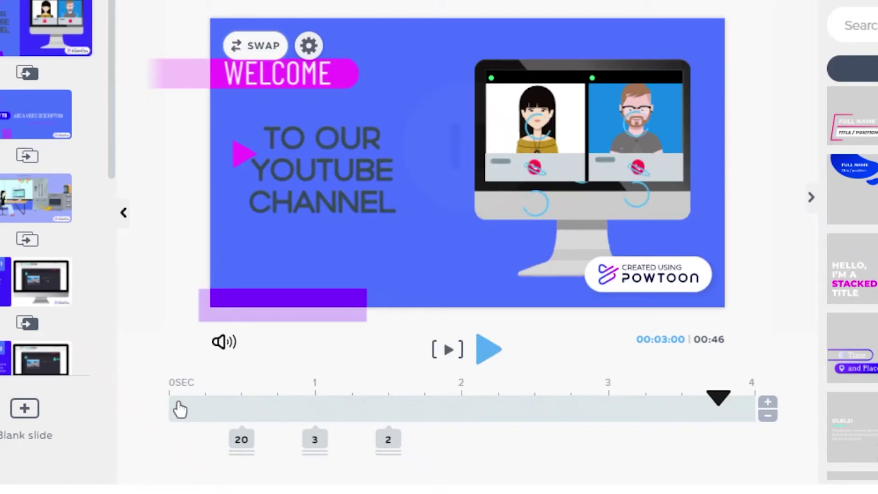
pyautogui.click(184, 409)
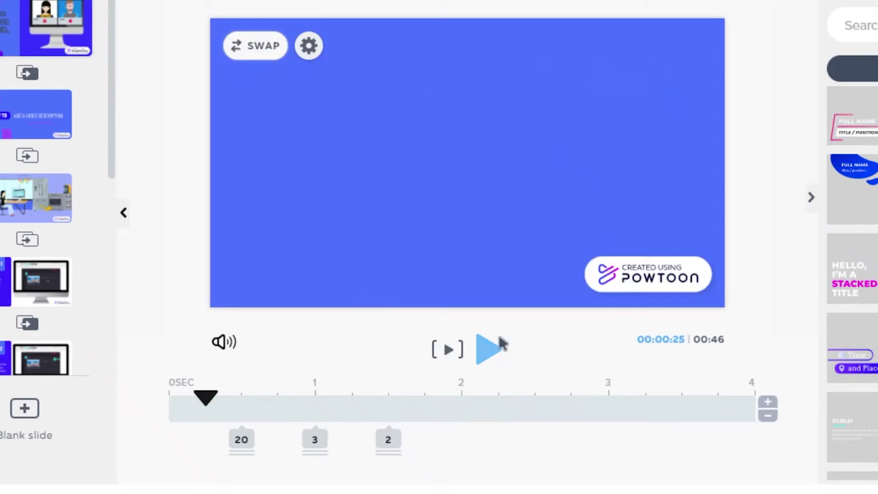
pyautogui.click(488, 349)
pyautogui.click(526, 402)
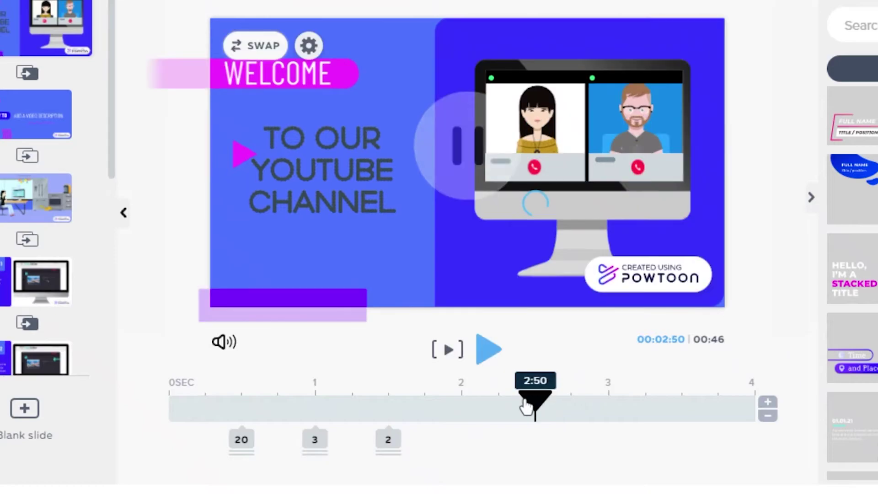
pyautogui.click(192, 400)
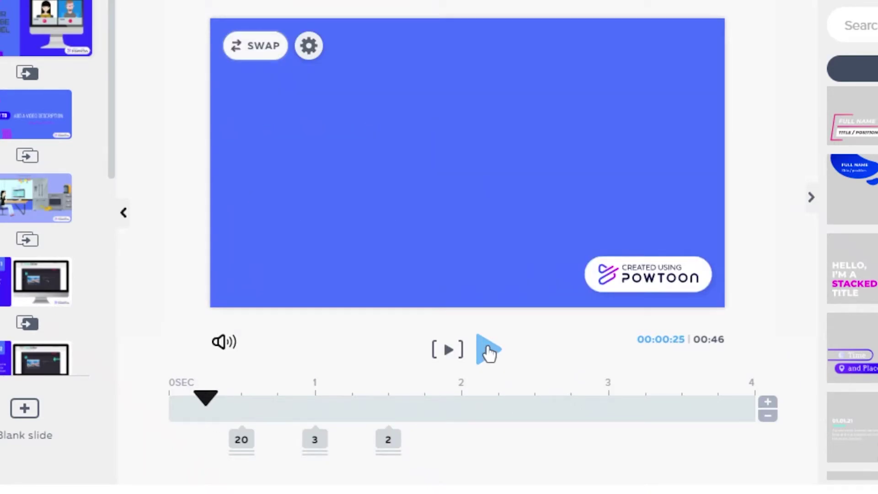
pyautogui.click(489, 350)
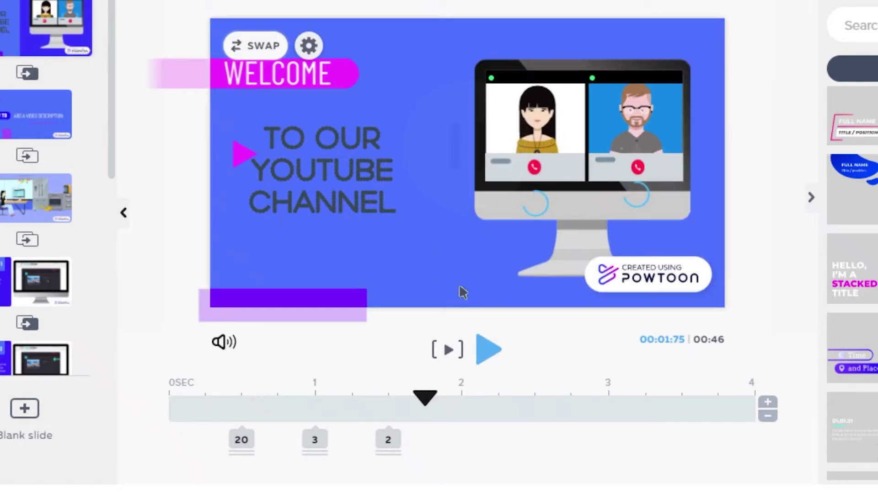
# Step: Move the title's timeline start handle to 0:00 so it appears at slide start
pyautogui.click(242, 439)
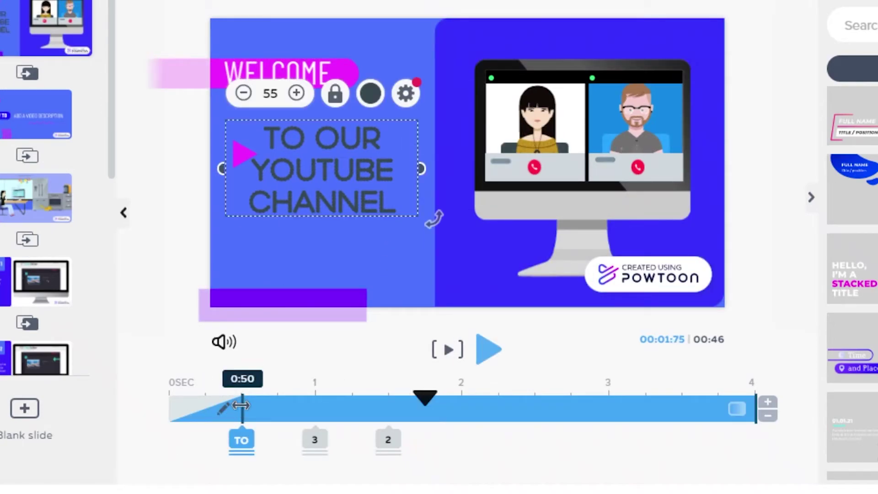
pyautogui.moveTo(223, 411); pyautogui.dragTo(197, 412)
pyautogui.moveTo(192, 412); pyautogui.dragTo(173, 414)
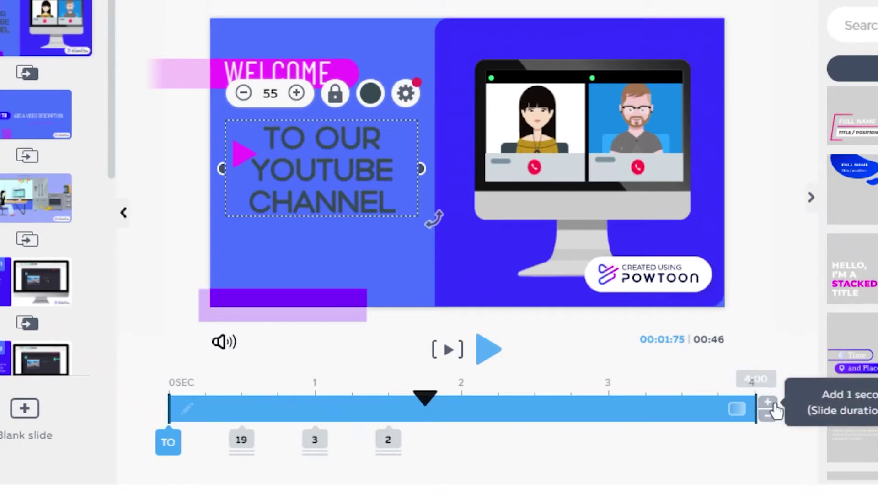
# Step: Add several seconds to the opening slide's duration and preview the result
pyautogui.click(768, 402)
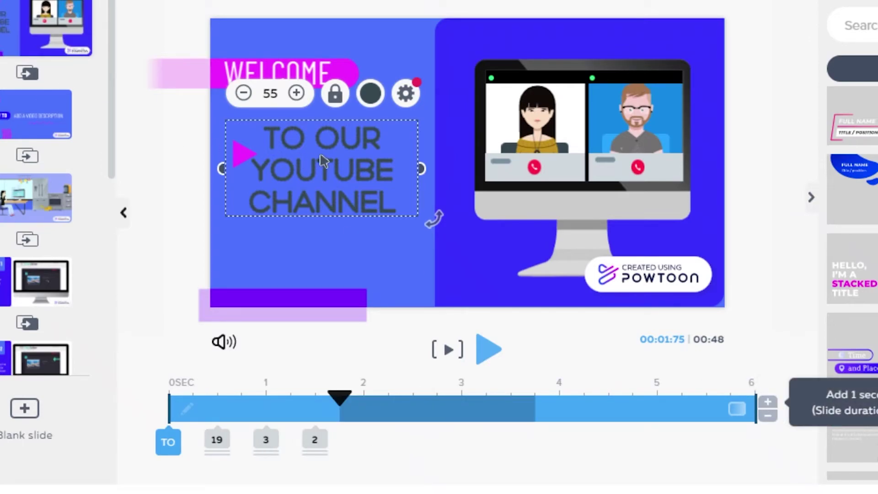
pyautogui.click(768, 402)
pyautogui.click(768, 401)
pyautogui.click(768, 402)
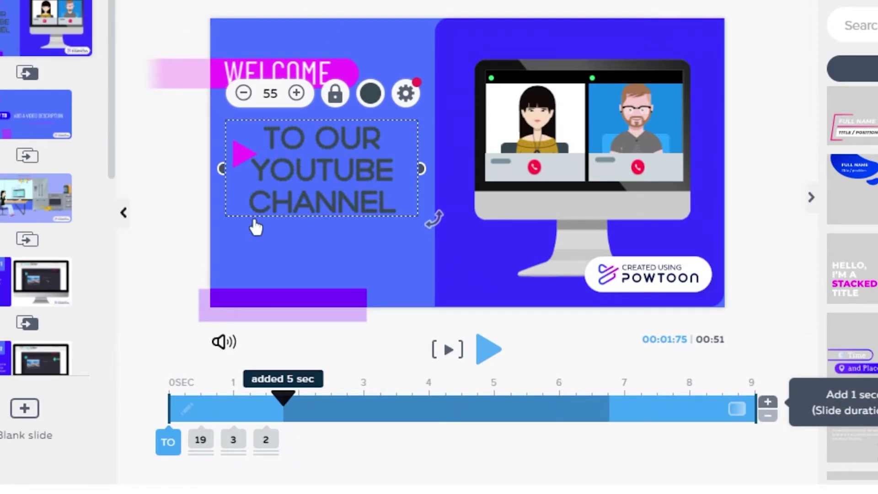
pyautogui.click(486, 350)
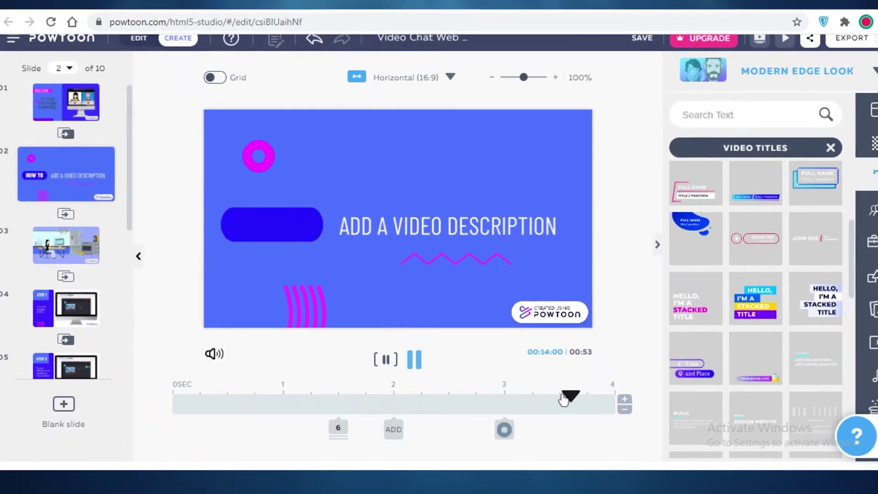
# Step: Pause playback and switch to slide 3 with the woman at her desk beside the kitchen
pyautogui.click(564, 400)
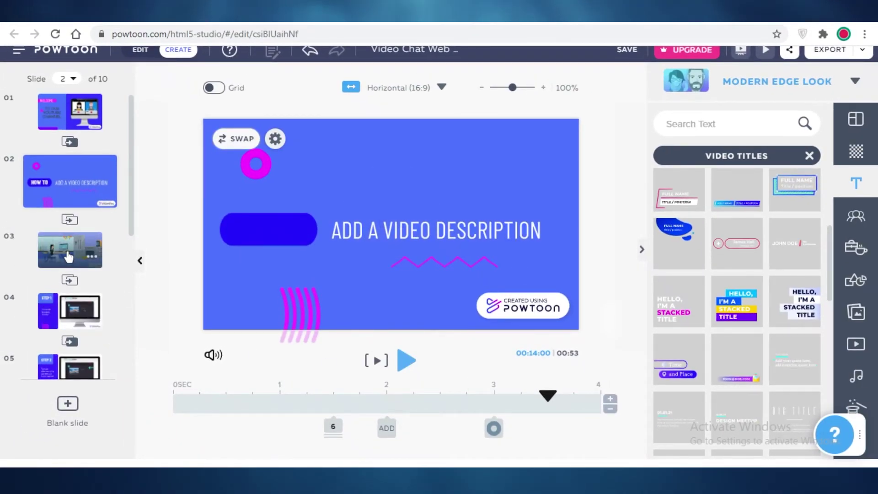
pyautogui.click(70, 259)
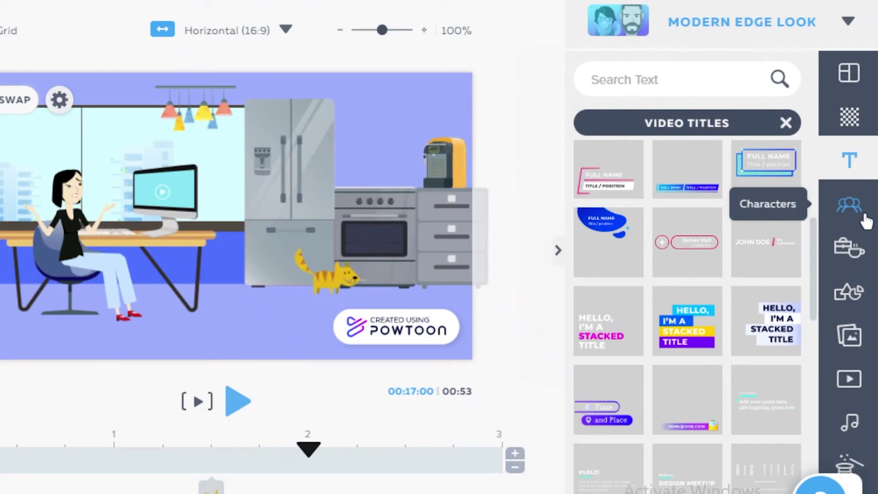
# Step: Scroll through the character packs, then switch to the Props library's categories
pyautogui.click(849, 205)
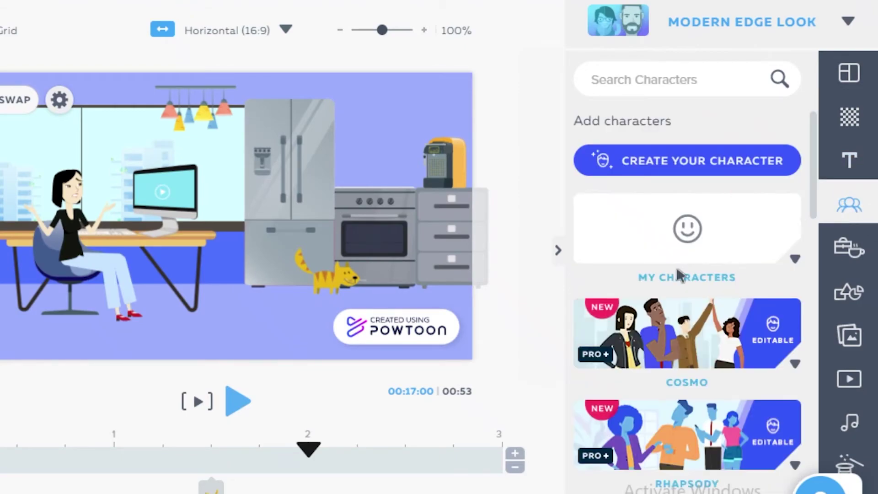
pyautogui.scroll(-10, 681, 320)
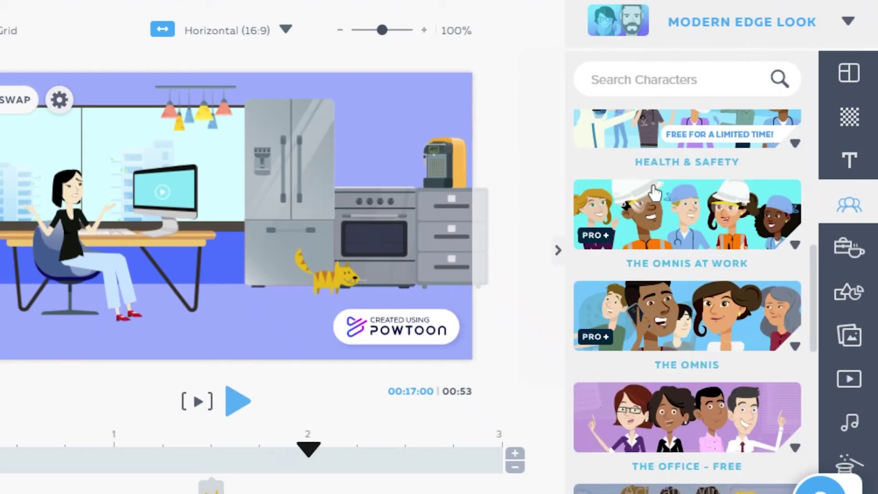
pyautogui.scroll(2, 655, 192)
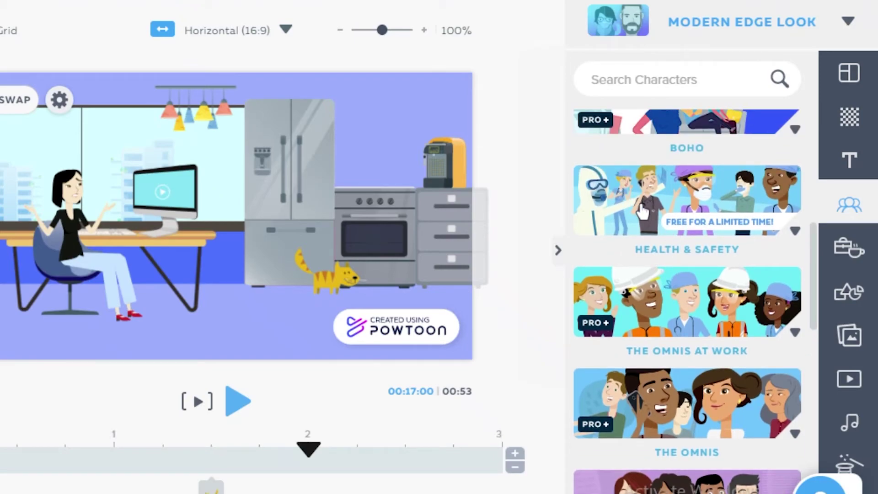
pyautogui.scroll(-6, 642, 247)
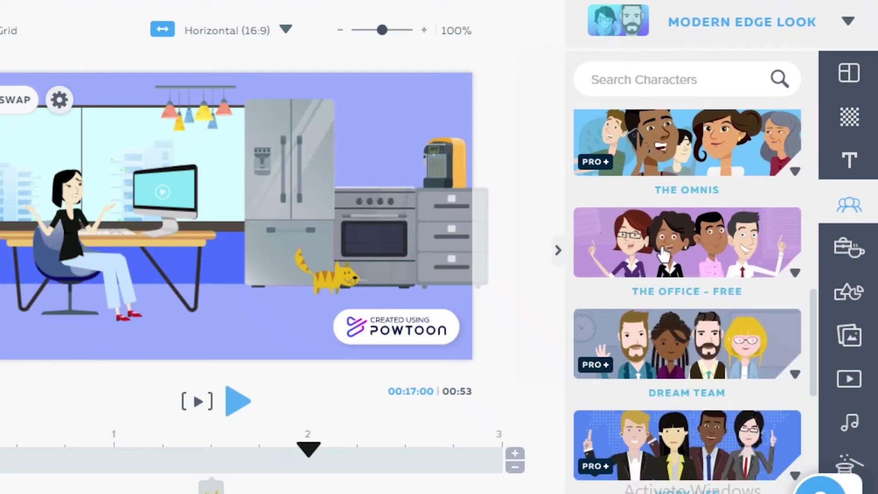
pyautogui.scroll(-8, 664, 275)
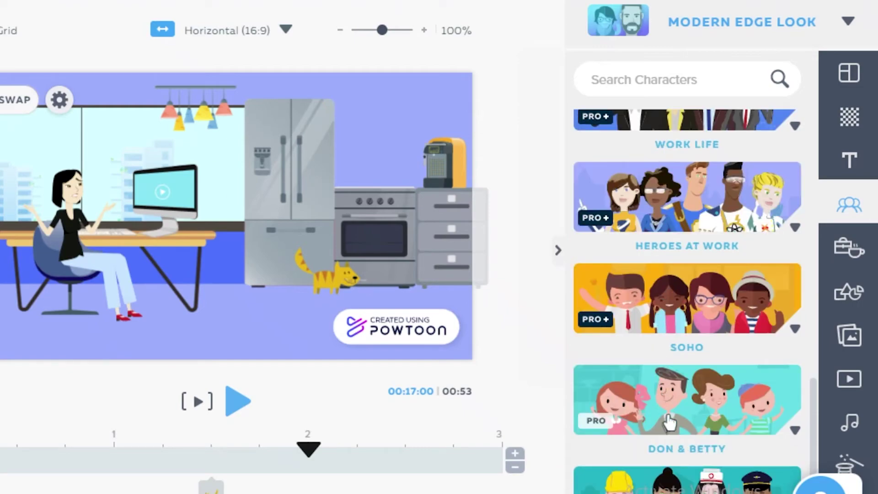
pyautogui.scroll(-4, 669, 421)
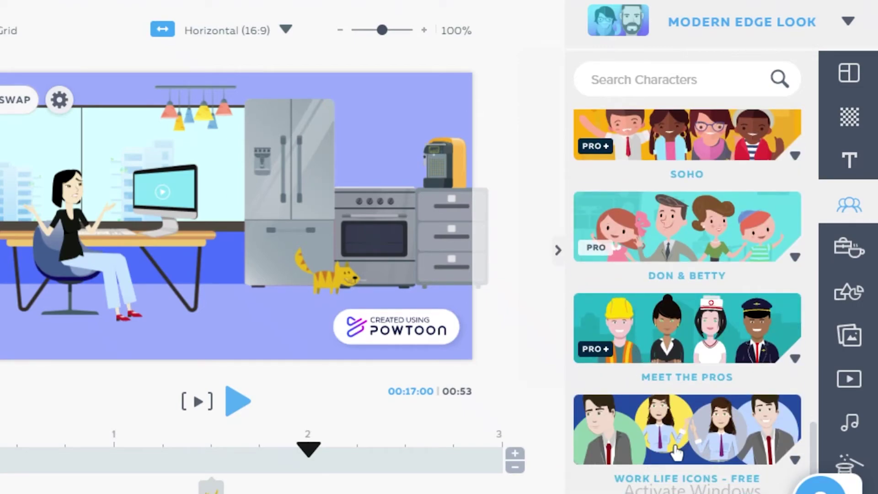
pyautogui.scroll(15, 676, 453)
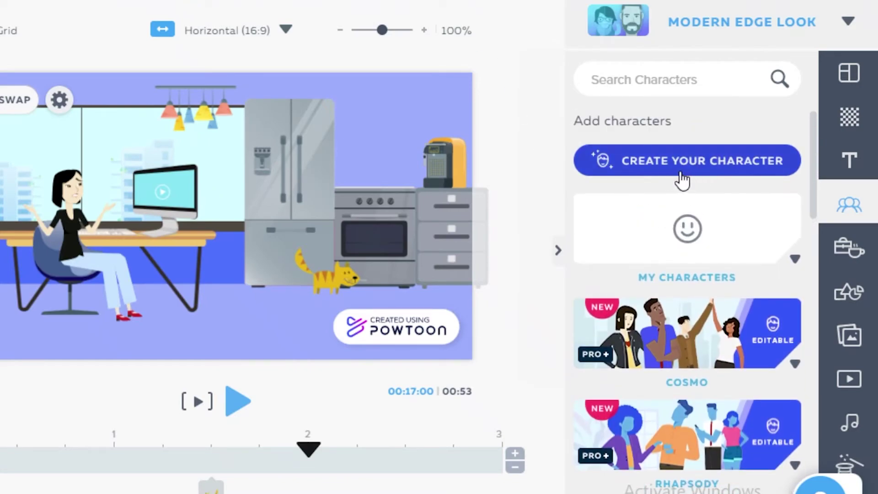
pyautogui.click(873, 260)
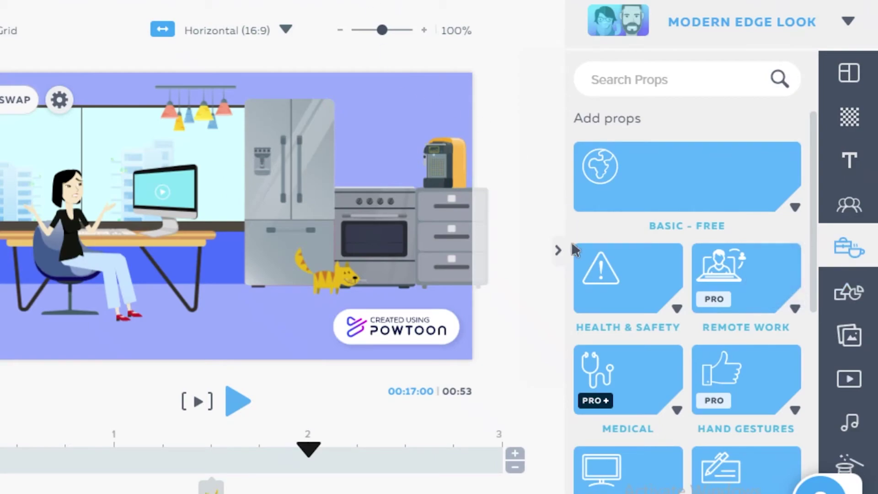
# Step: Select the woman character at the desk, then switch to slide 4's STEP 1 screen
pyautogui.scroll(-10, 686, 242)
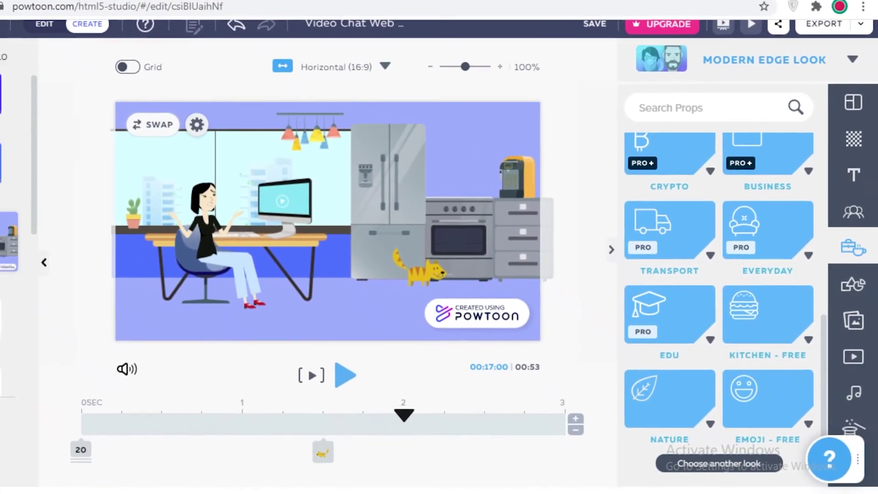
pyautogui.click(69, 219)
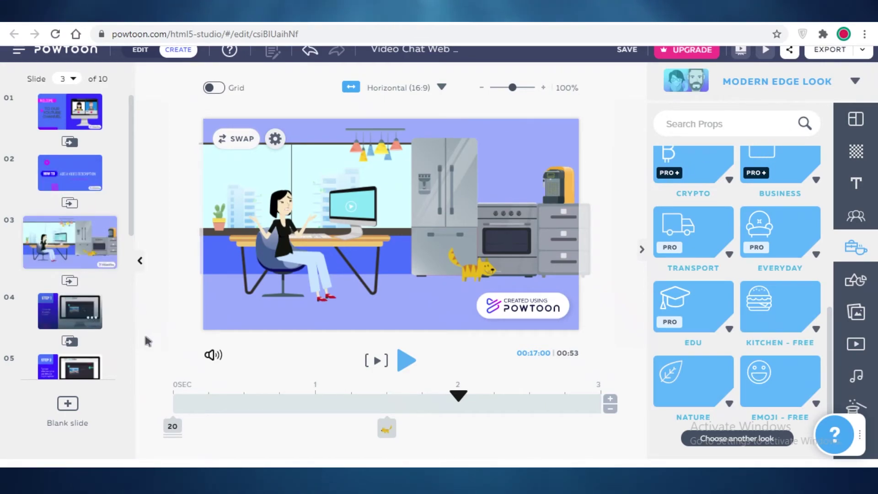
pyautogui.click(73, 312)
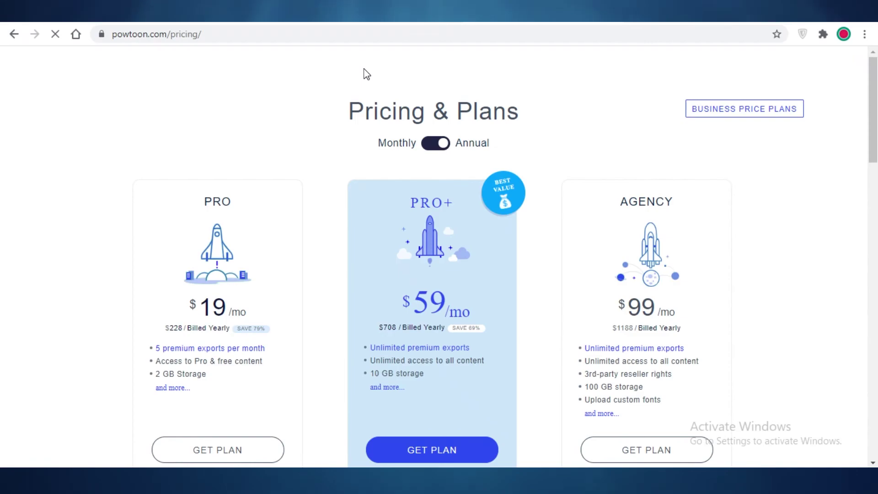
# Step: Scroll through the pricing page's Let's Compare table of Free, Pro, Pro+ and Agency features
pyautogui.scroll(-9, 362, 78)
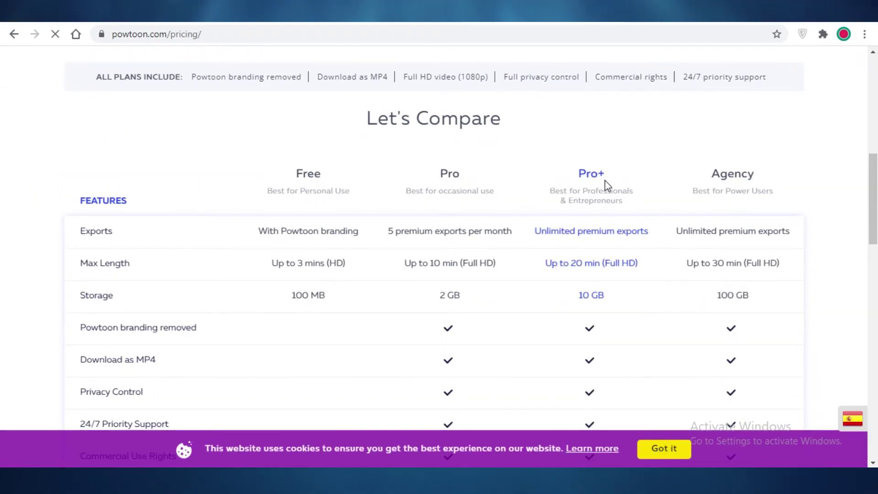
pyautogui.scroll(-5, 104, 359)
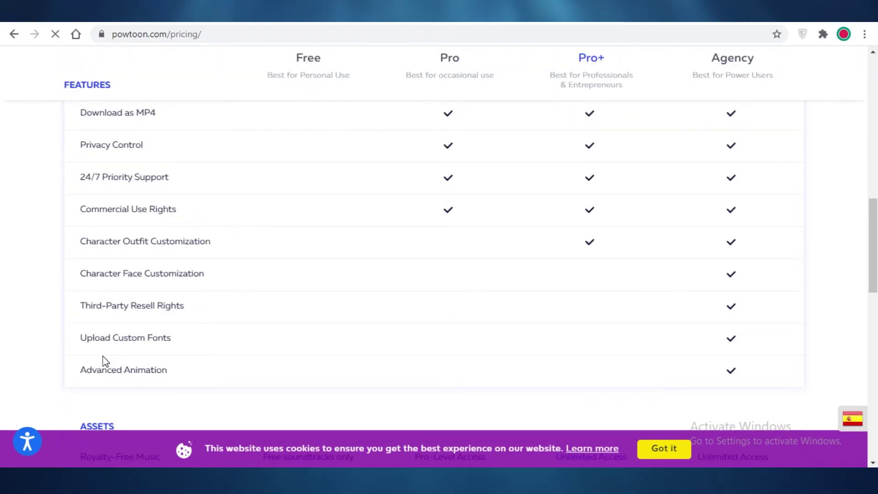
pyautogui.scroll(11, 114, 310)
pyautogui.scroll(-5, 149, 271)
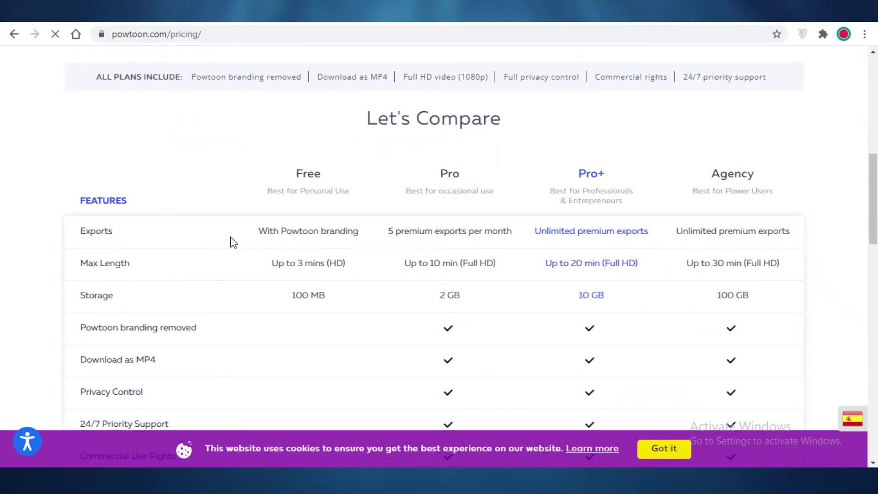
pyautogui.moveTo(302, 260)
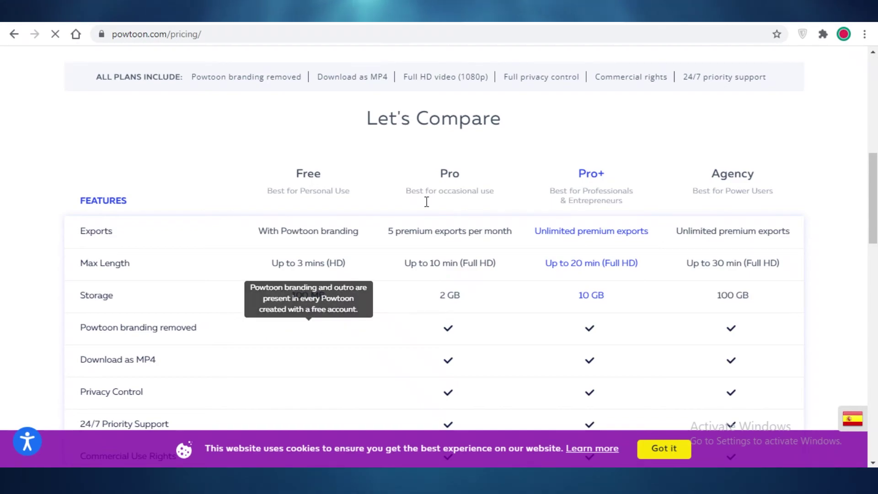
pyautogui.scroll(-1, 430, 205)
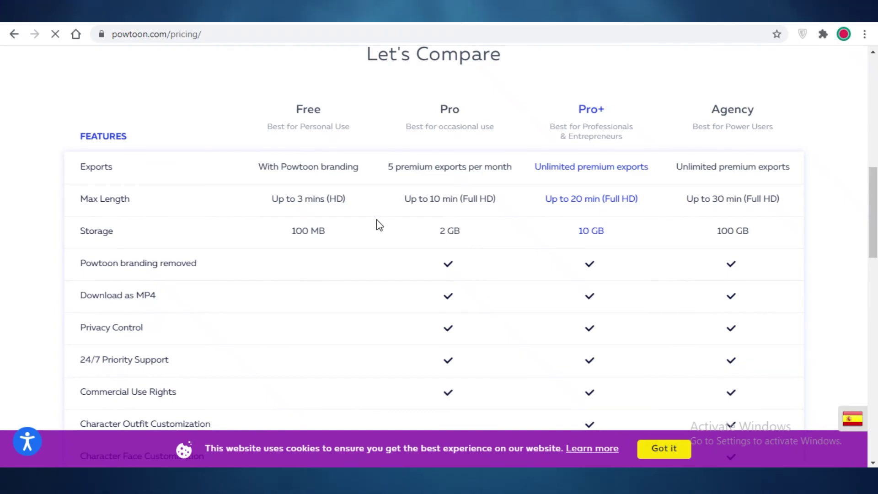
pyautogui.scroll(-2, 380, 226)
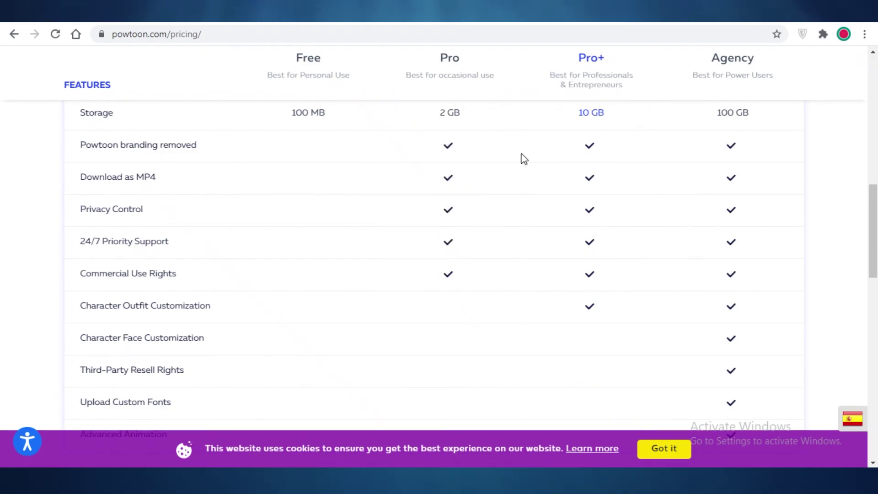
pyautogui.scroll(3, 531, 190)
pyautogui.scroll(-1, 512, 278)
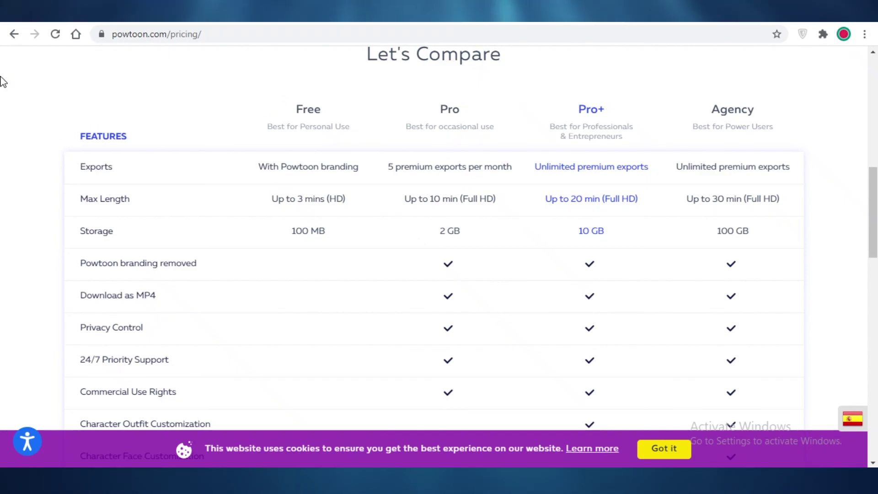
pyautogui.scroll(-4, 179, 102)
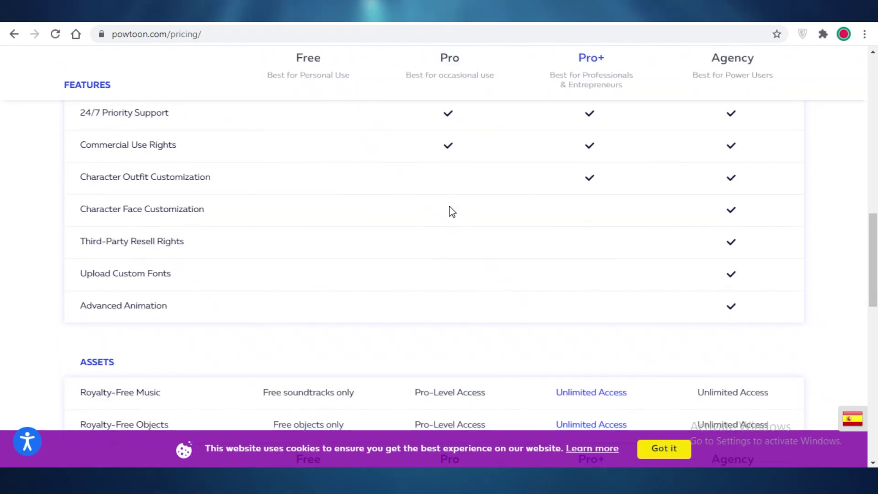
pyautogui.scroll(10, 559, 218)
pyautogui.scroll(-6, 580, 302)
pyautogui.scroll(-7, 579, 302)
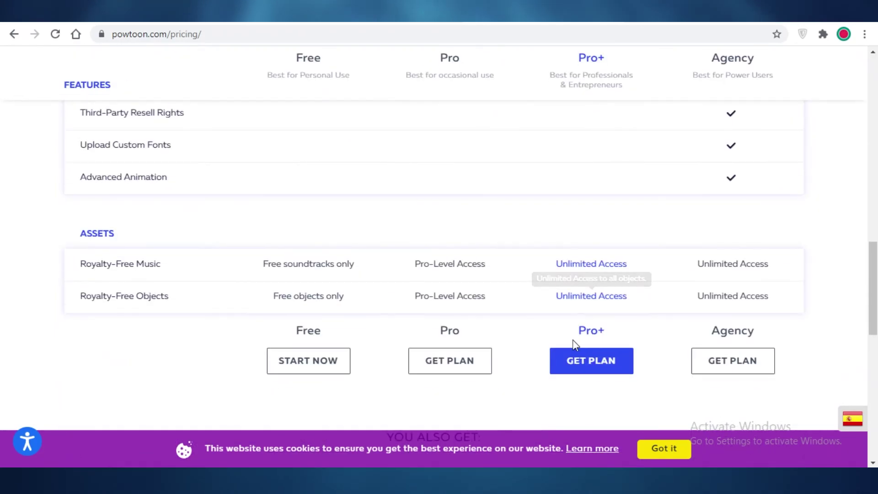
pyautogui.scroll(7, 573, 339)
pyautogui.scroll(1, 527, 310)
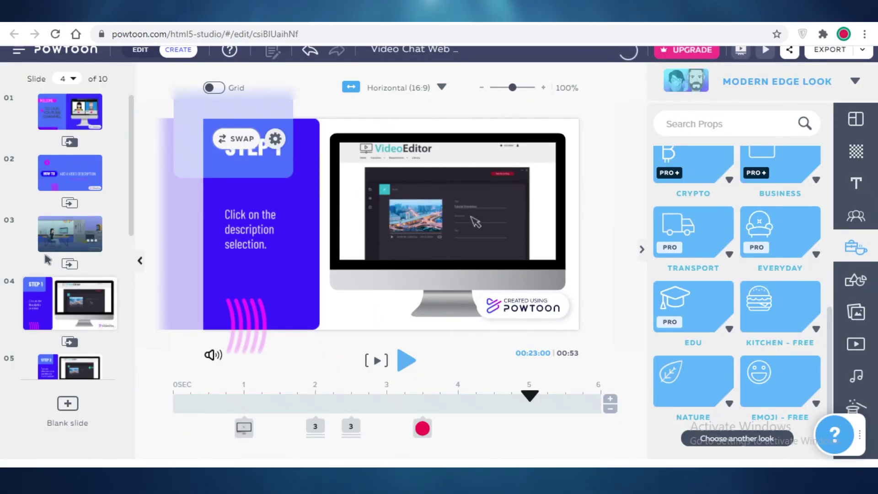
# Step: Select the slide 3 thumbnail to reopen the office and kitchen scene
pyautogui.click(46, 249)
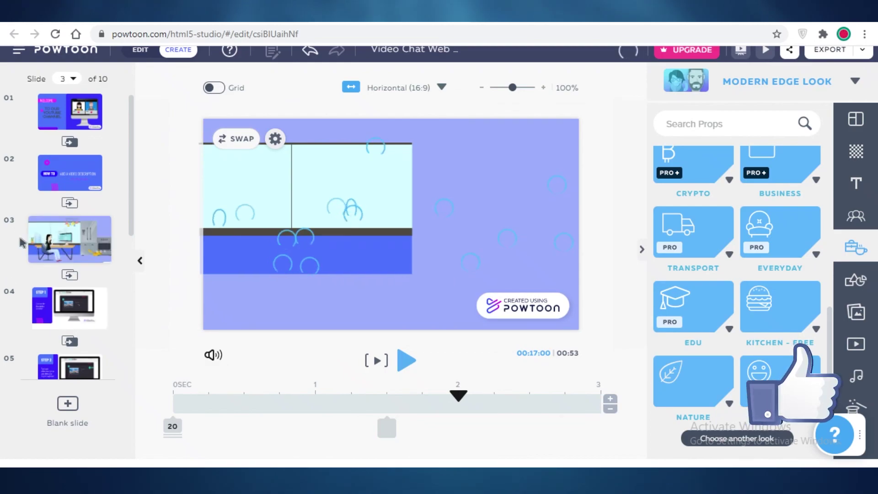